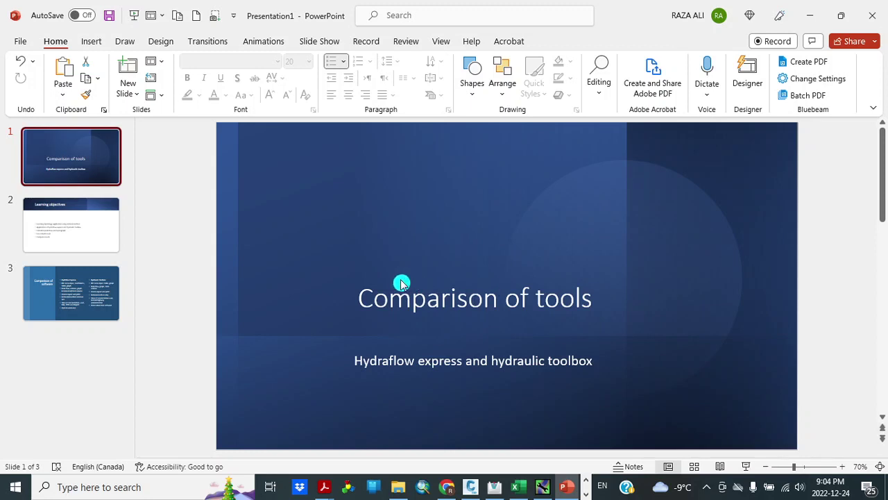
# - Show the Learning objectives slide, then bring Chrome's Google search results to the front
pyautogui.click(89, 239)
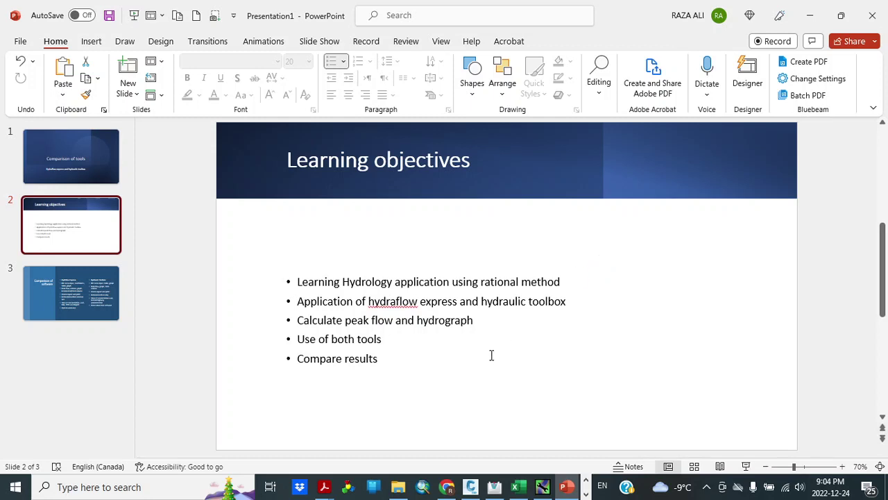
pyautogui.click(578, 382)
# - Open the Design Criteria for Sewers and Watermains PDF at page 122's Storm Design Requirements
pyautogui.click(448, 486)
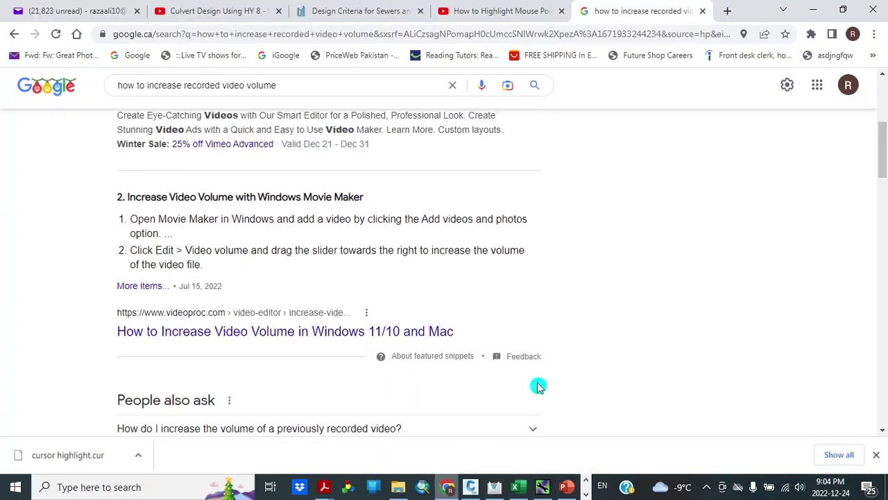
pyautogui.click(396, 12)
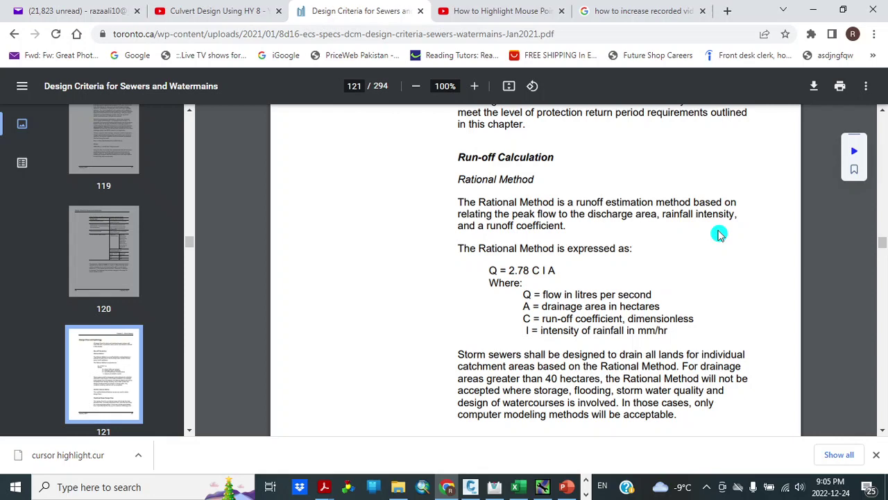
pyautogui.scroll(-12, 719, 234)
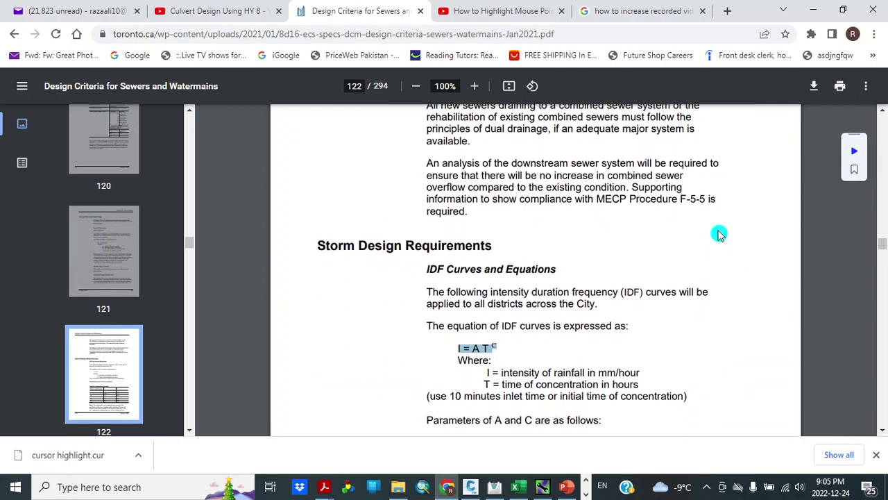
# - Scroll down to Table 20 listing A and C parameters for 2–100-year return periods
pyautogui.scroll(-3, 719, 234)
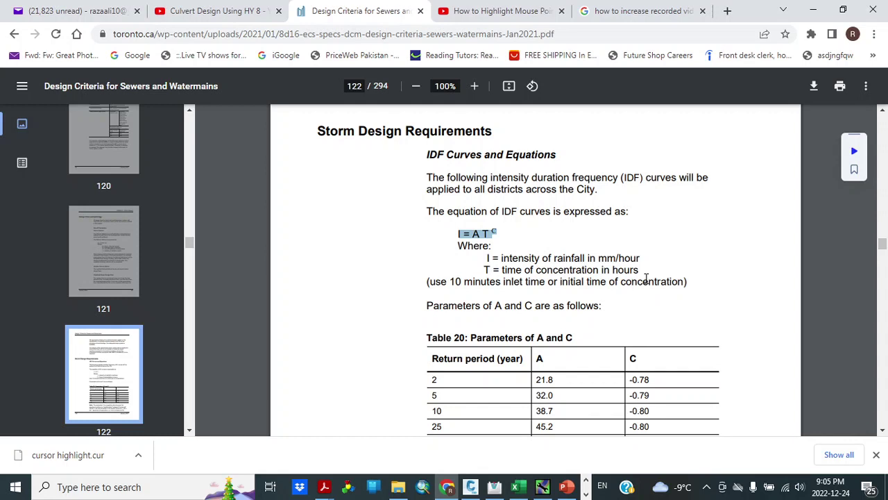
pyautogui.scroll(-1, 646, 278)
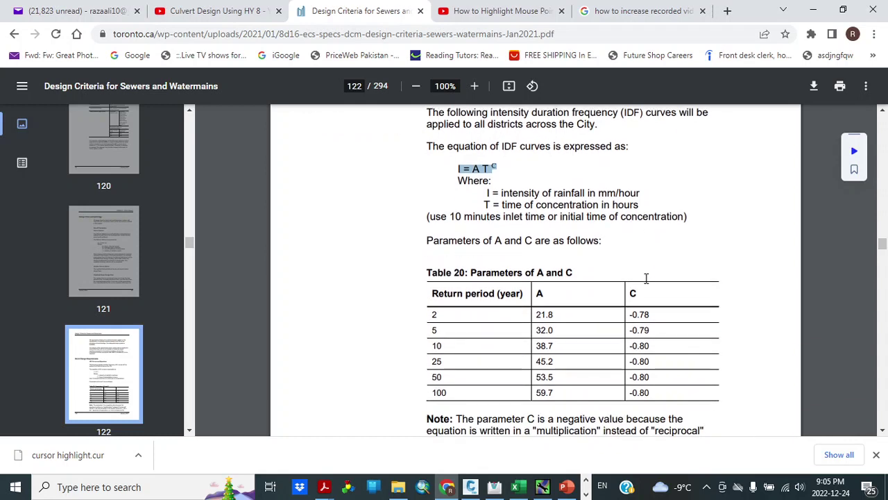
pyautogui.click(518, 486)
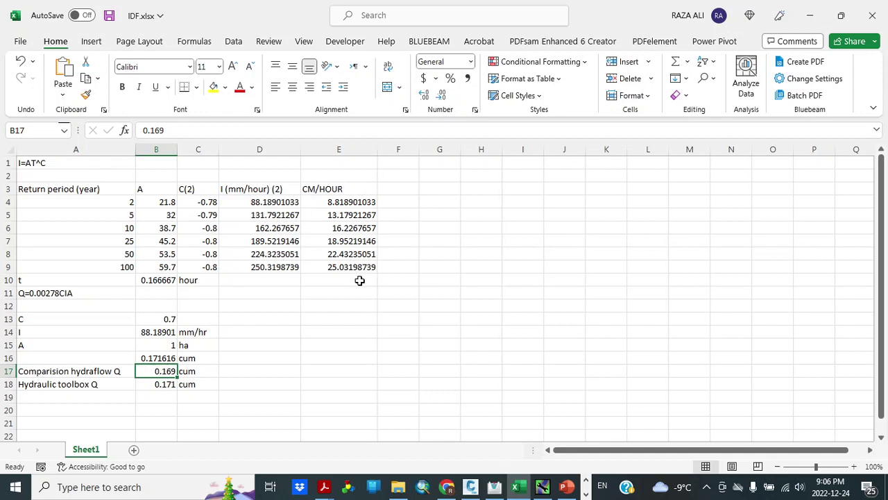
# - In Hydraflow Express, browse the Culverts, Channels, Inlets and Weirs pages, then return to Hydrology
pyautogui.click(807, 20)
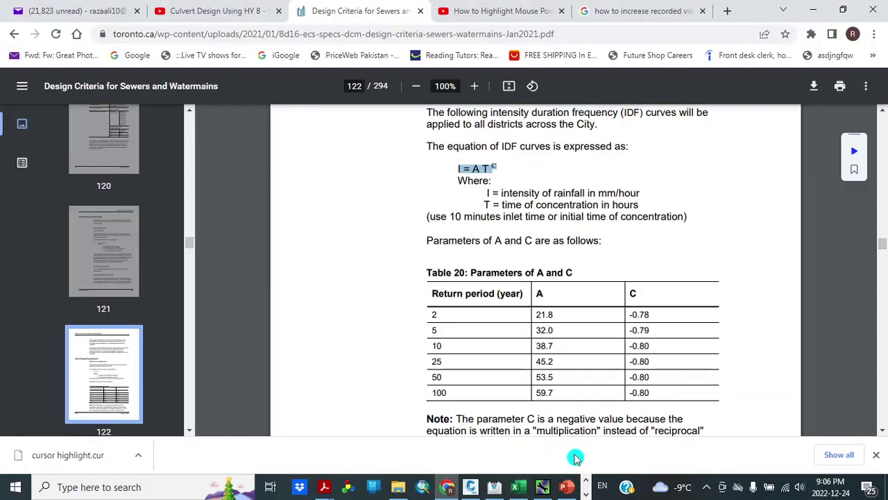
pyautogui.click(495, 487)
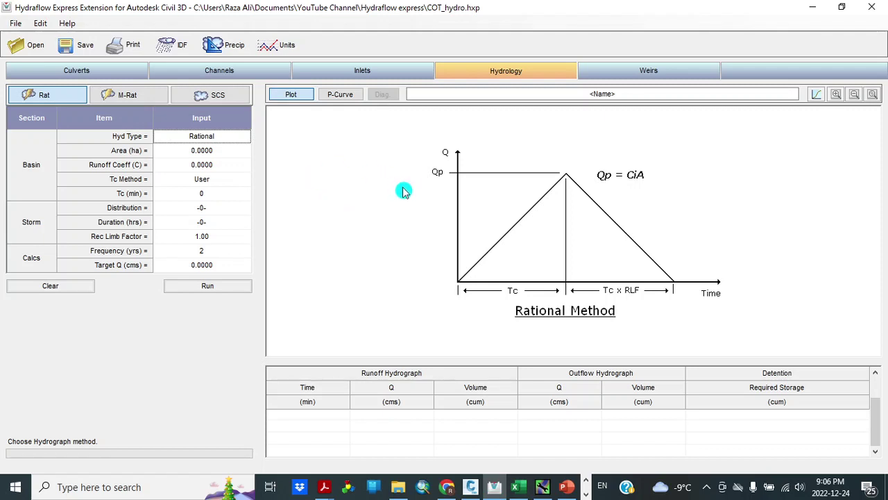
pyautogui.click(82, 77)
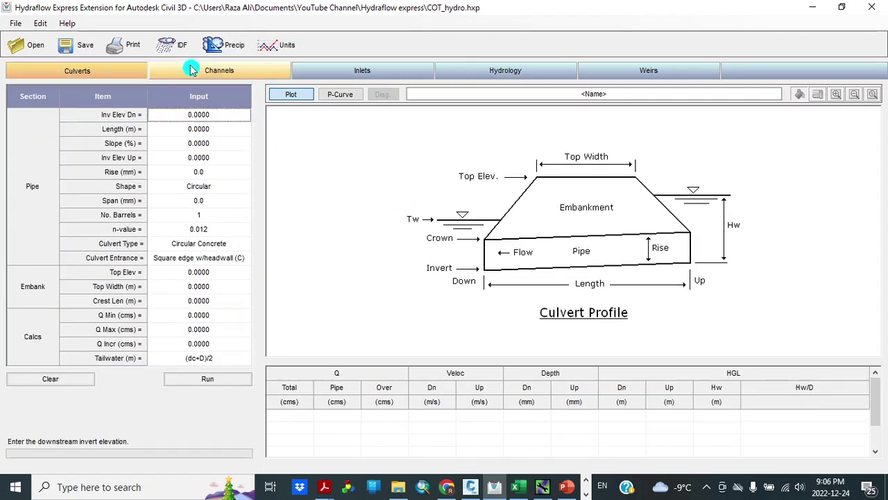
pyautogui.click(193, 70)
pyautogui.click(336, 65)
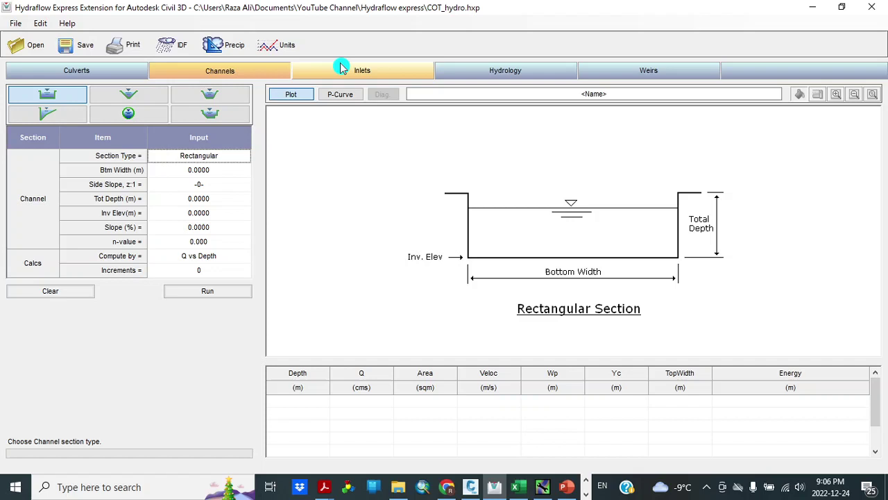
pyautogui.click(489, 73)
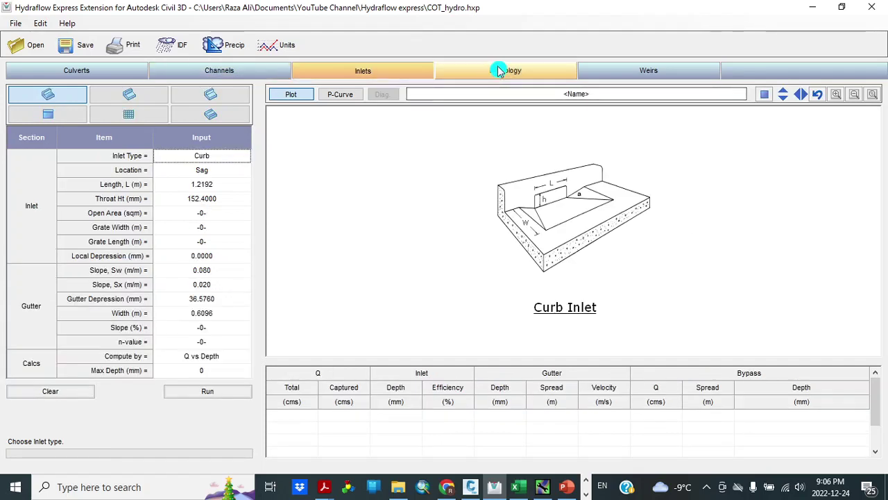
pyautogui.click(660, 71)
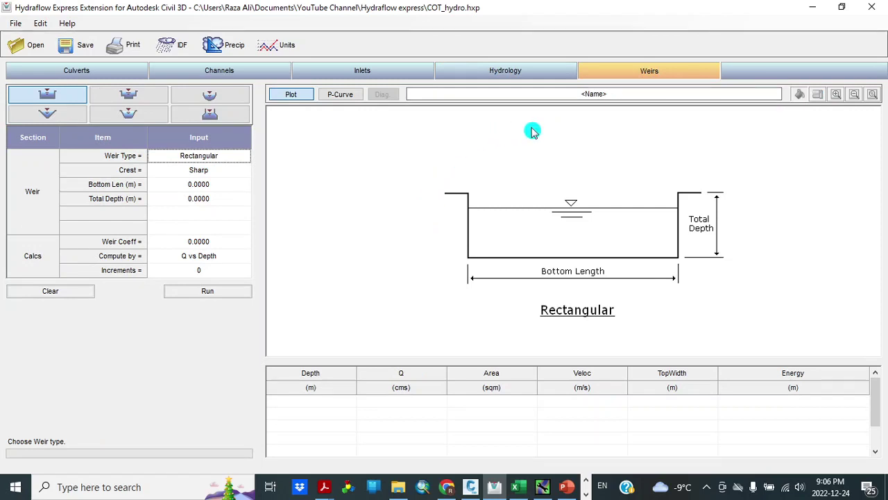
pyautogui.click(509, 77)
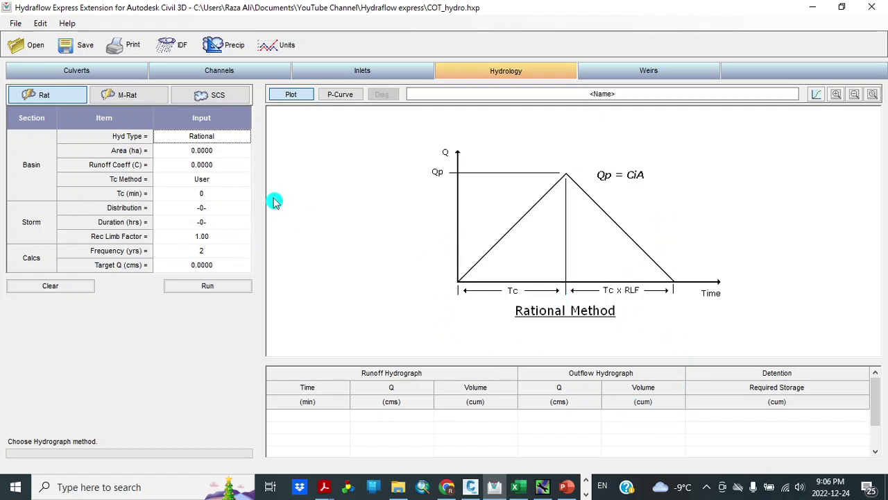
# - Review the City_Toronto IDF table, coefficients and graph, close it, and switch to Hydraulic Toolbox
pyautogui.click(170, 45)
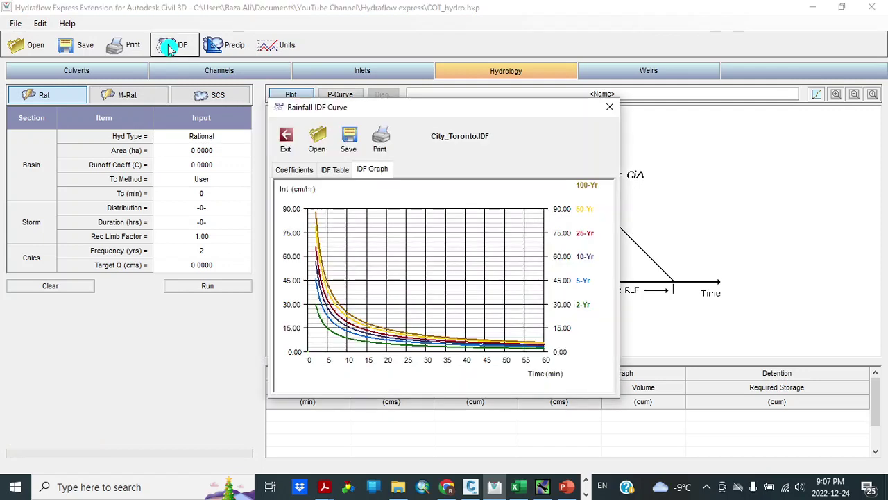
pyautogui.click(333, 175)
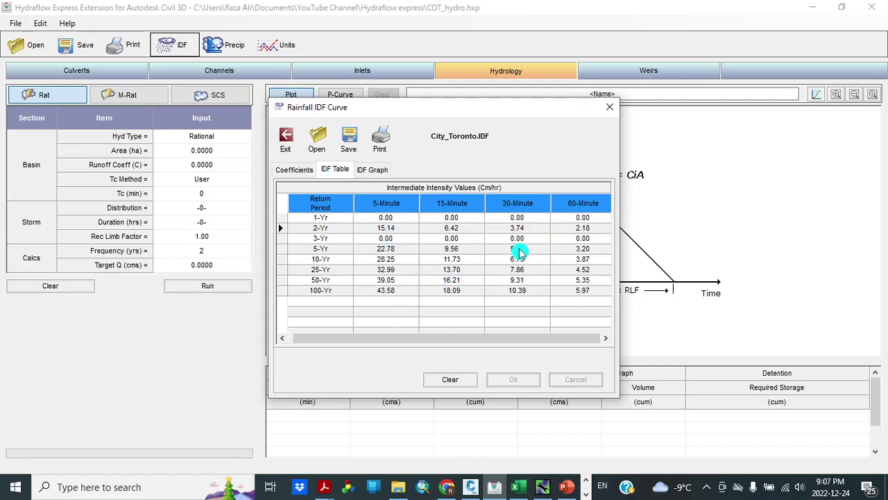
pyautogui.click(297, 171)
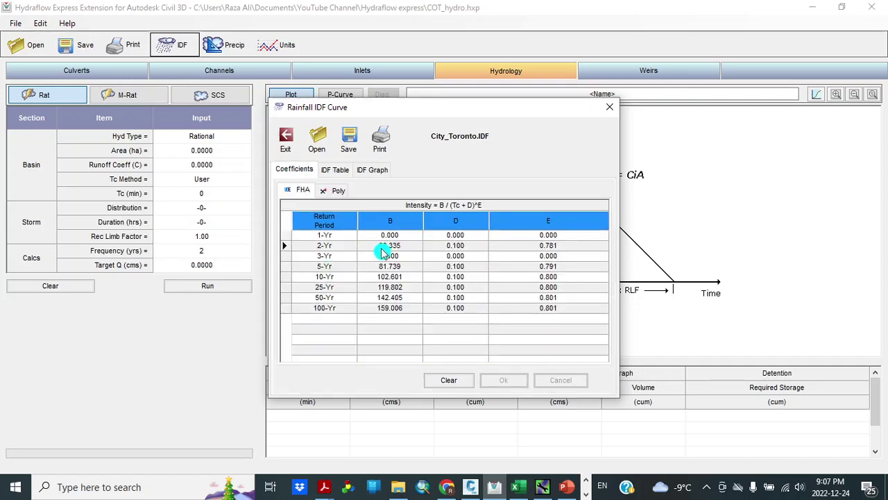
pyautogui.click(380, 170)
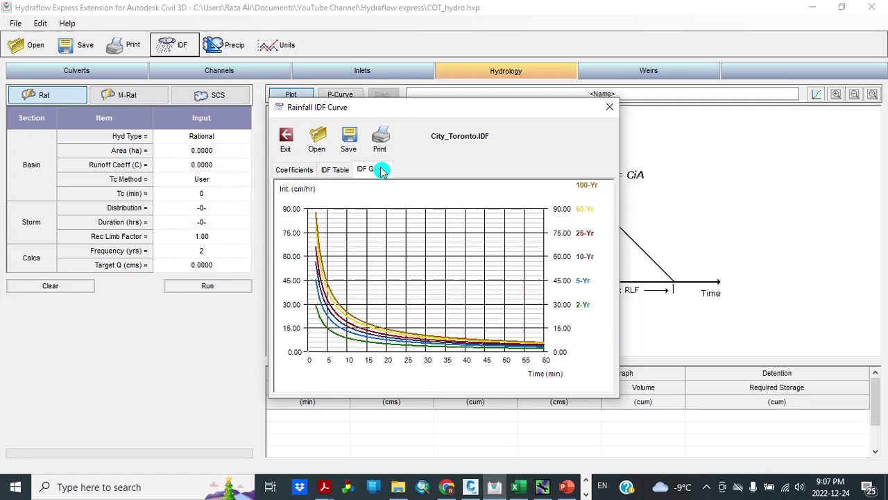
pyautogui.click(610, 107)
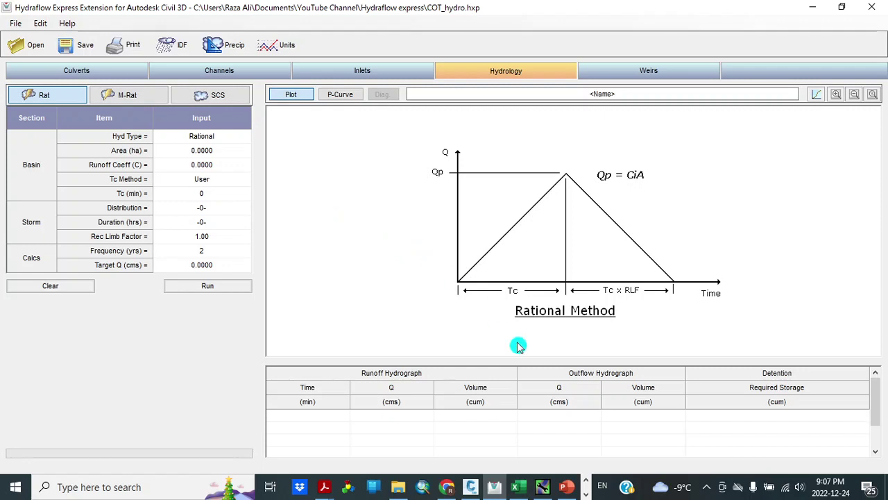
pyautogui.click(544, 484)
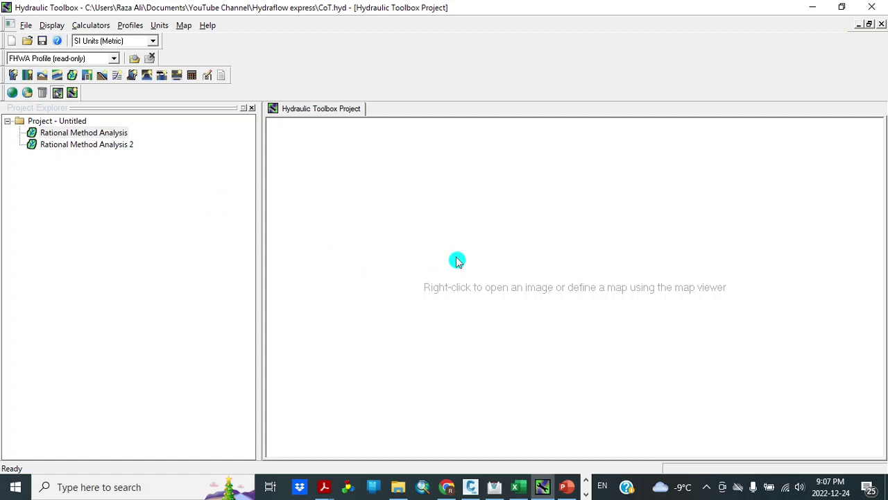
# - Open Rational Method Analysis 2 and launch its IDF curve intensity computation
pyautogui.doubleClick(109, 146)
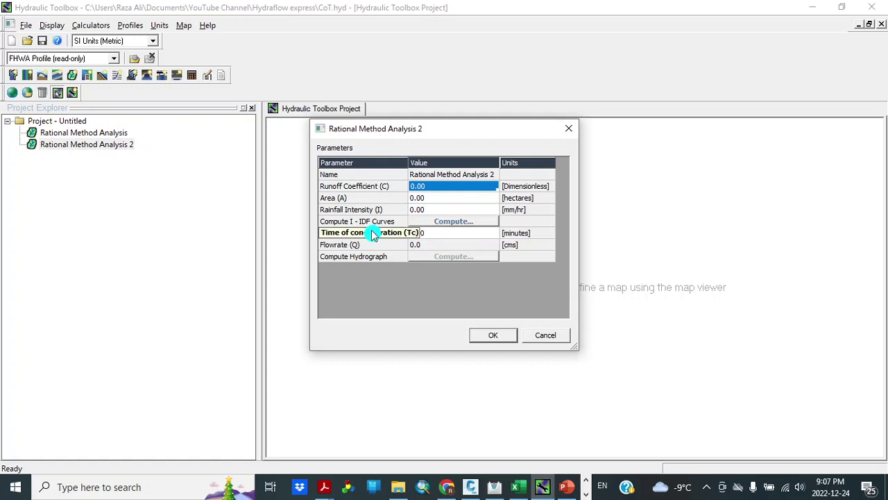
pyautogui.click(452, 221)
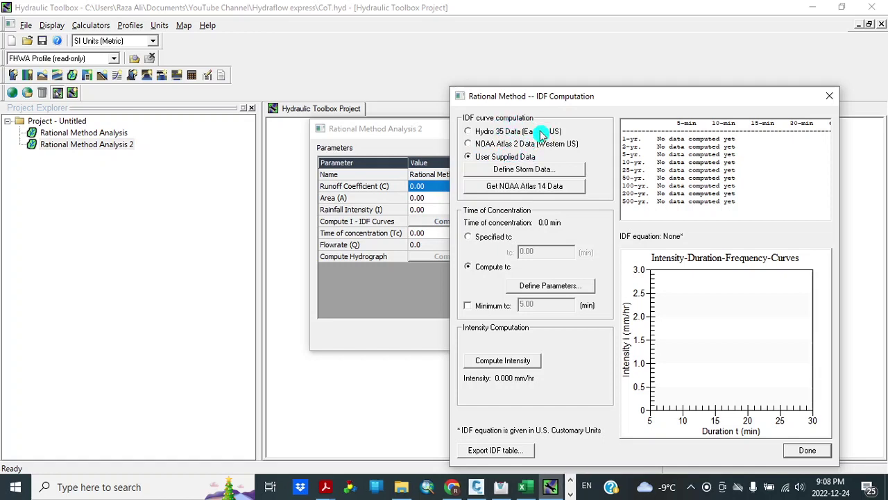
# - Choose User Supplied Data and try a 2-year recurrence interval, then abandon the storm entry
pyautogui.click(554, 170)
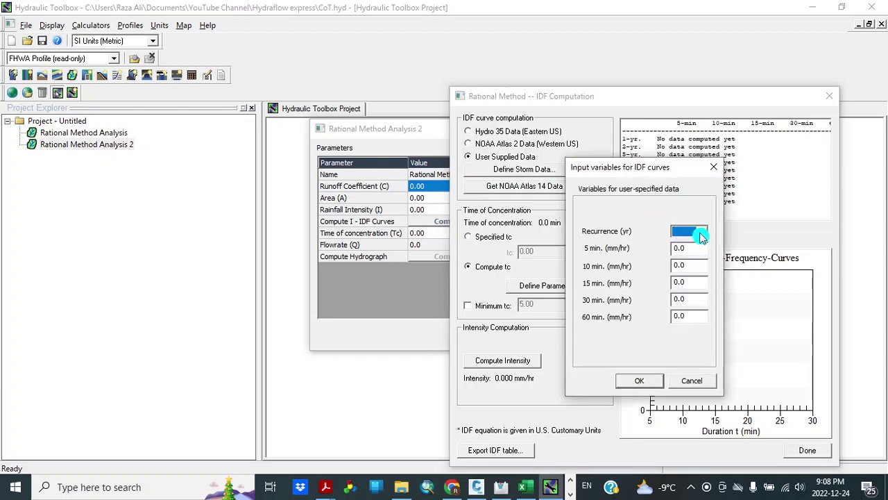
pyautogui.click(699, 237)
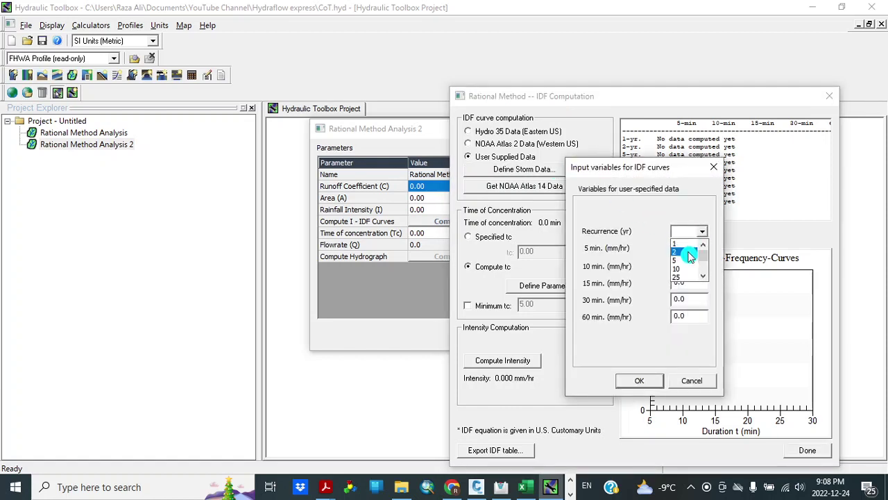
pyautogui.click(688, 252)
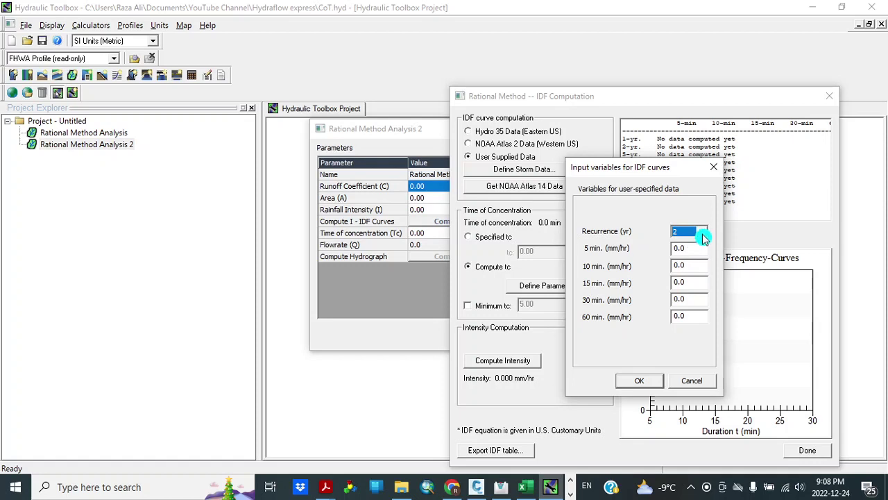
pyautogui.click(704, 237)
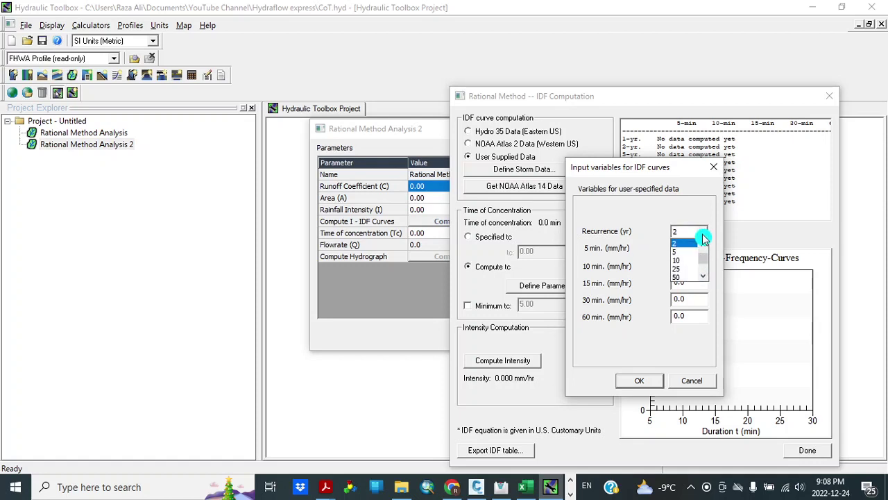
pyautogui.click(710, 278)
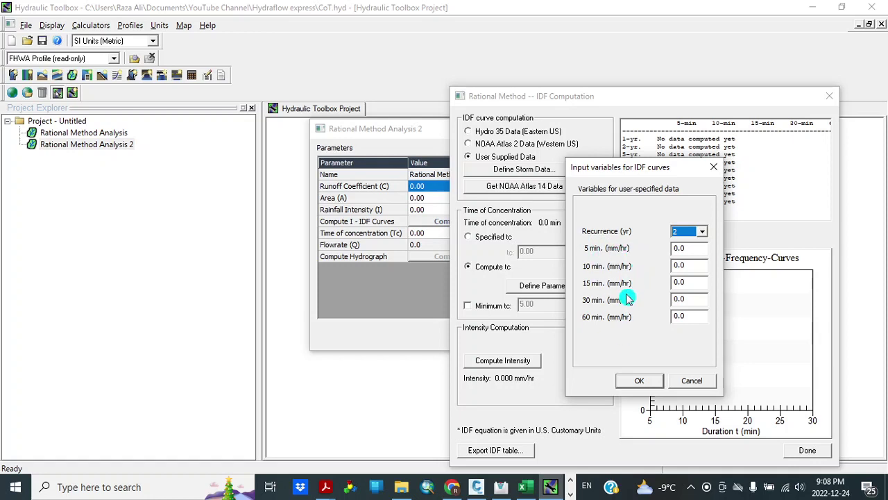
pyautogui.click(691, 380)
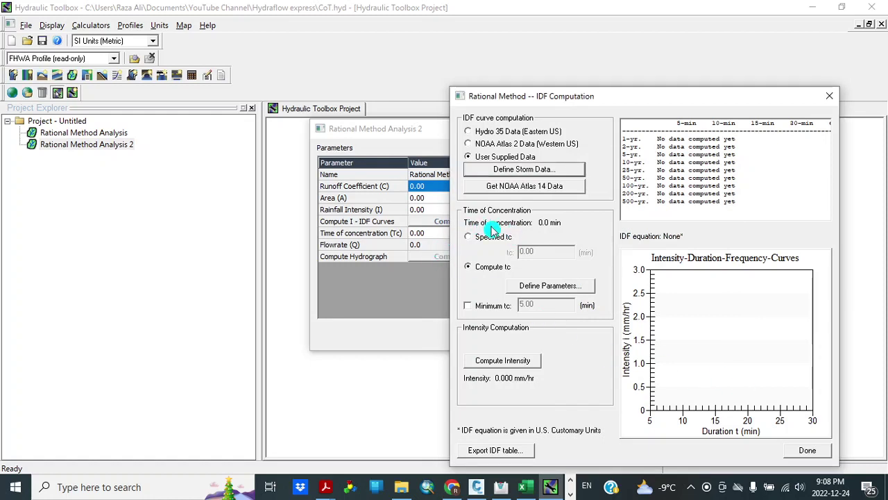
# - Change the time of concentration option from specified tc to Compute tc
pyautogui.click(471, 238)
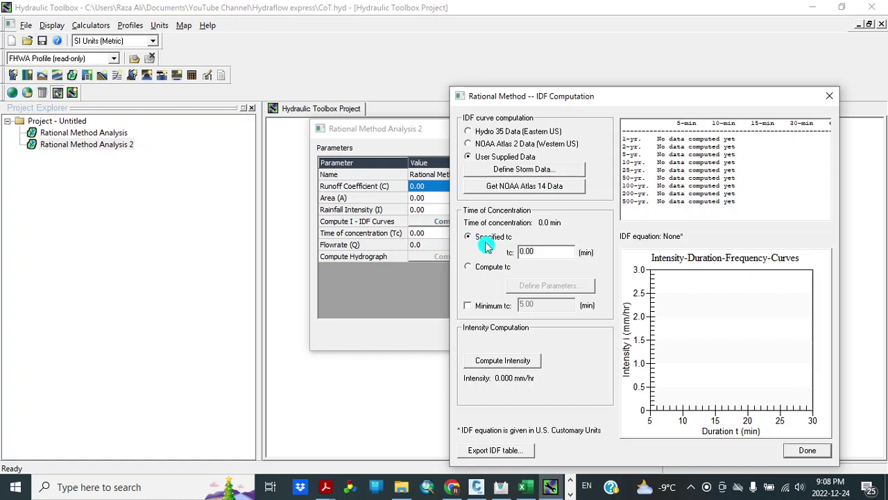
pyautogui.click(552, 238)
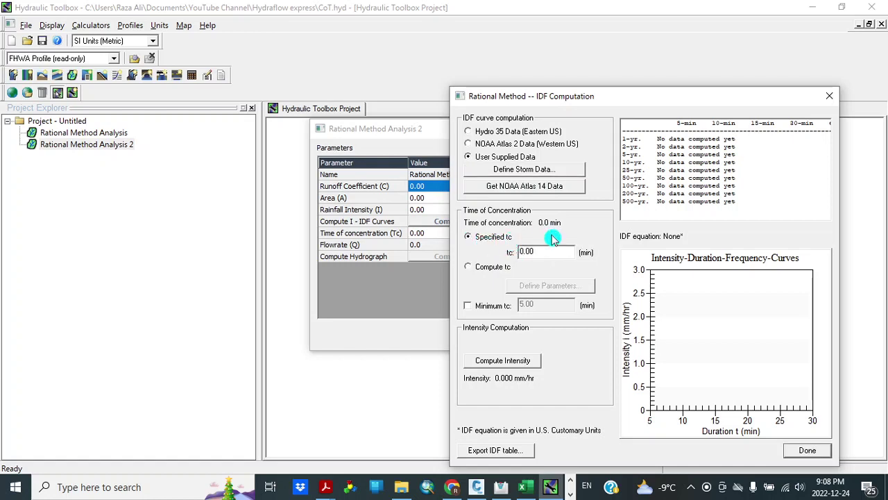
pyautogui.click(479, 267)
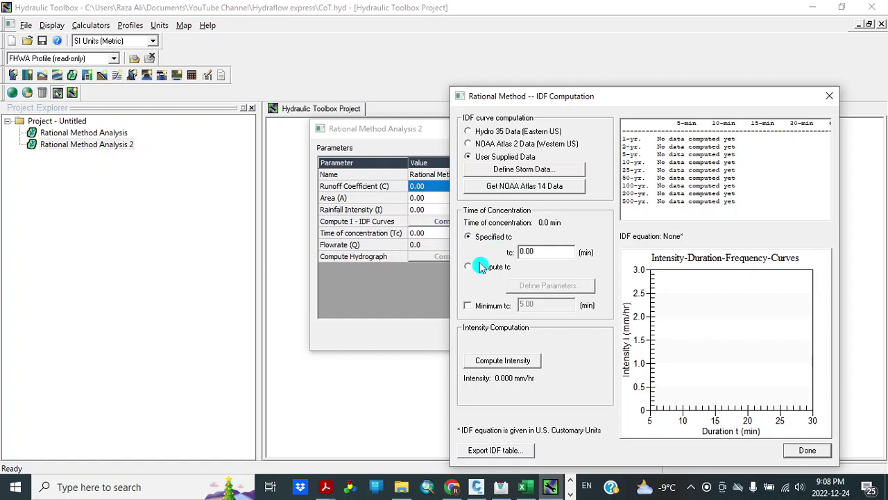
pyautogui.click(471, 271)
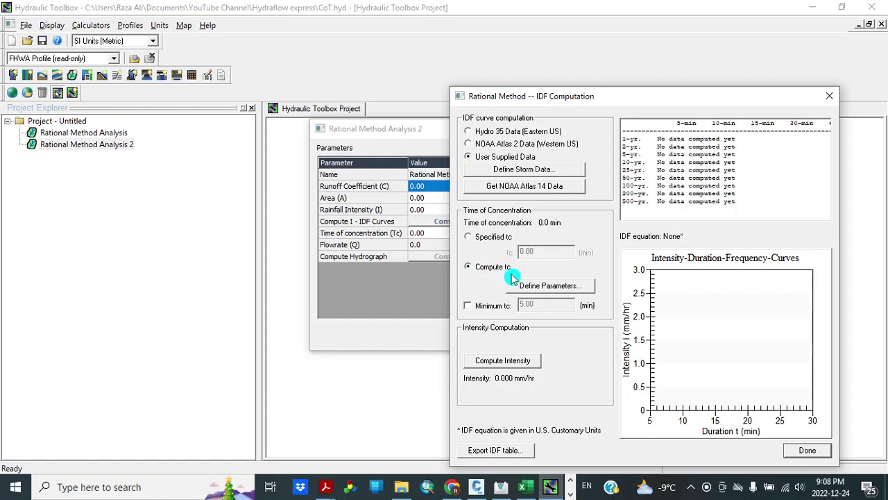
# - Inspect the time-of-concentration channel flow settings, then close all dialogs without saving Analysis 2
pyautogui.click(573, 286)
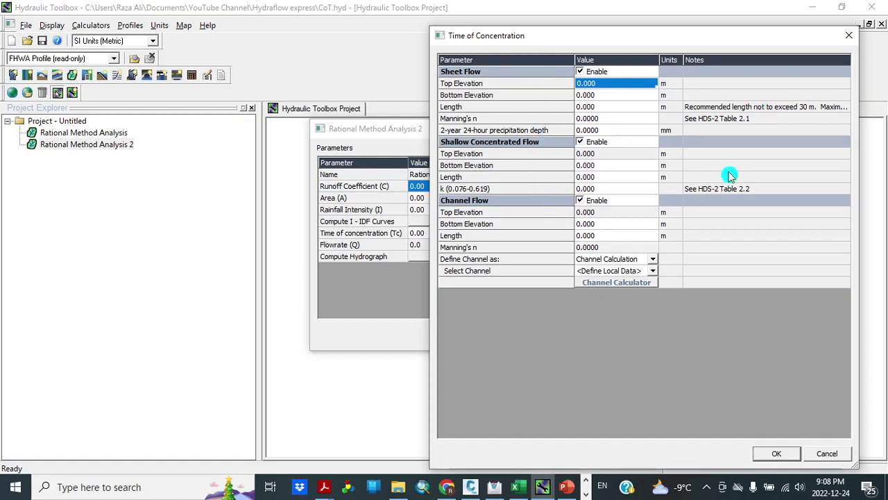
pyautogui.click(624, 258)
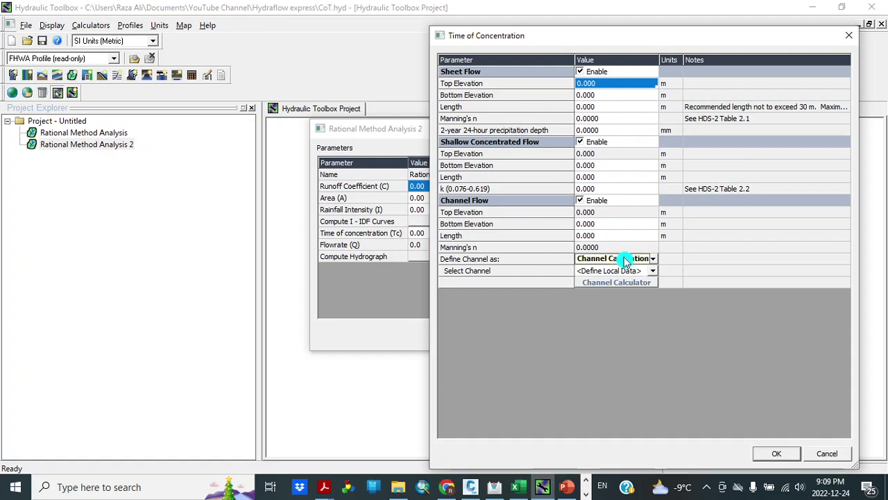
pyautogui.click(853, 40)
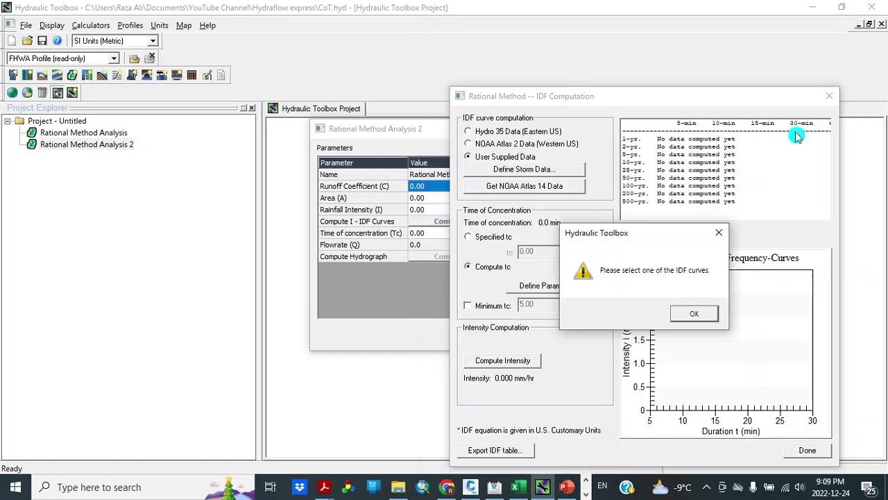
pyautogui.click(712, 317)
pyautogui.click(808, 450)
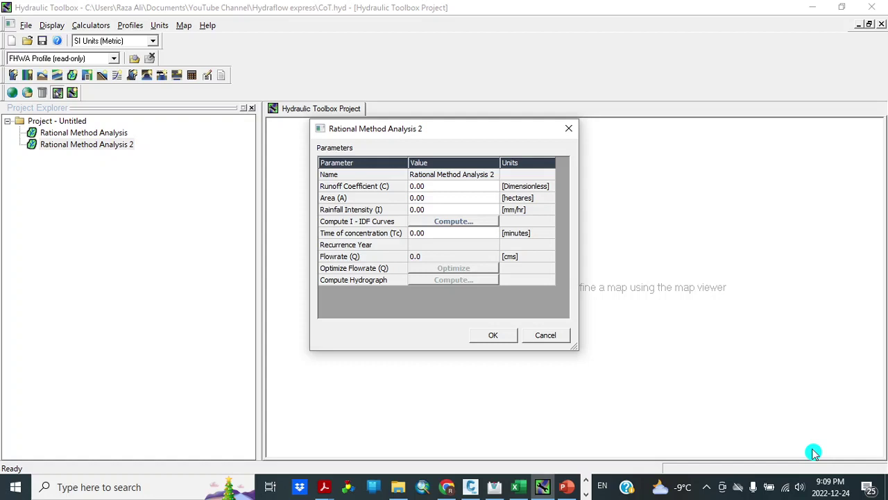
pyautogui.click(541, 335)
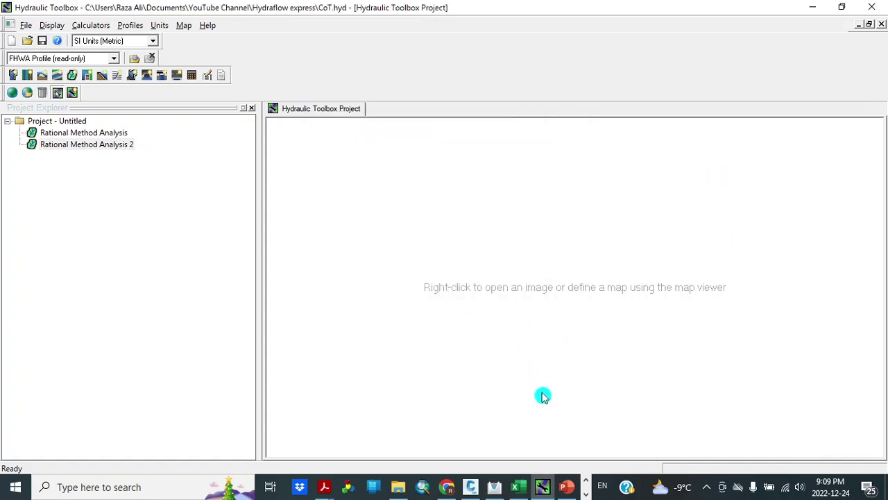
# - In Hydraflow Express, enter area 1 ha, runoff coefficient 0.7 and Tc 10 minutes
pyautogui.click(499, 490)
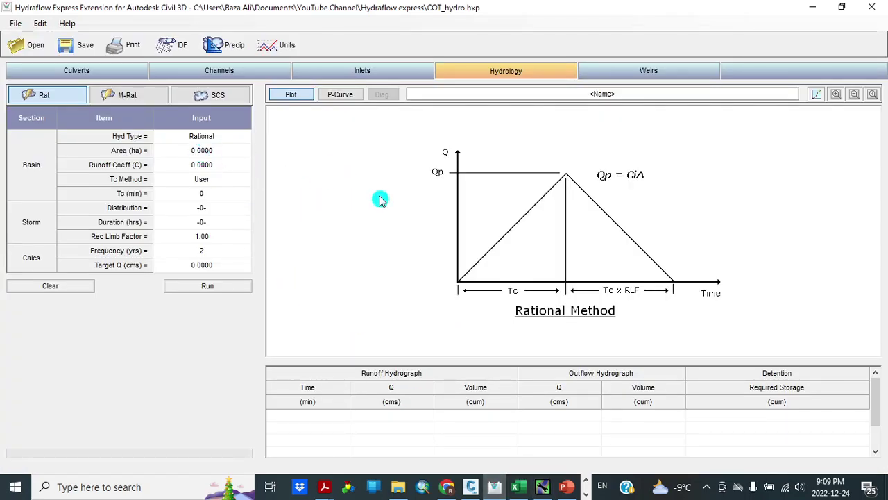
pyautogui.click(232, 150)
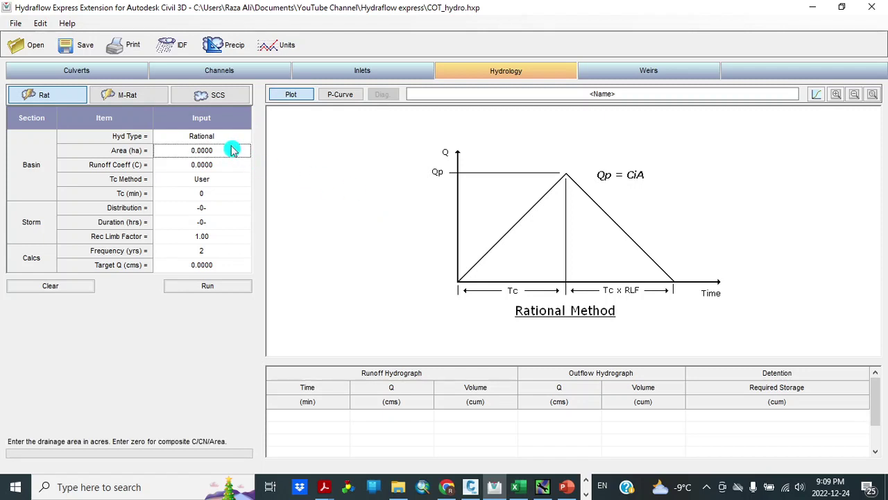
pyautogui.write('1')
pyautogui.click(232, 168)
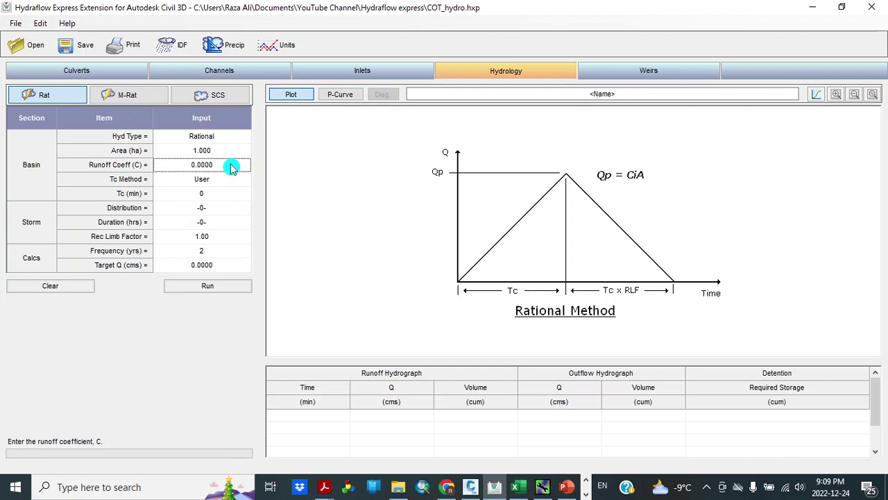
pyautogui.write('0.7')
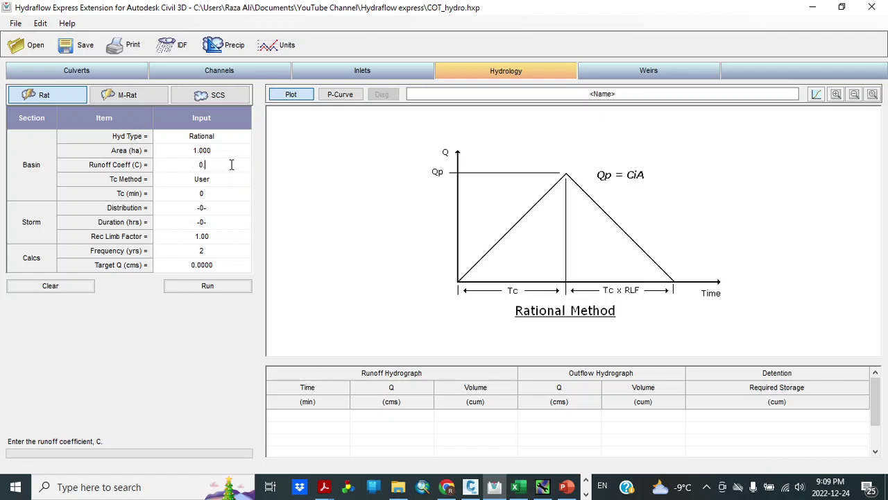
pyautogui.click(217, 194)
pyautogui.write('10')
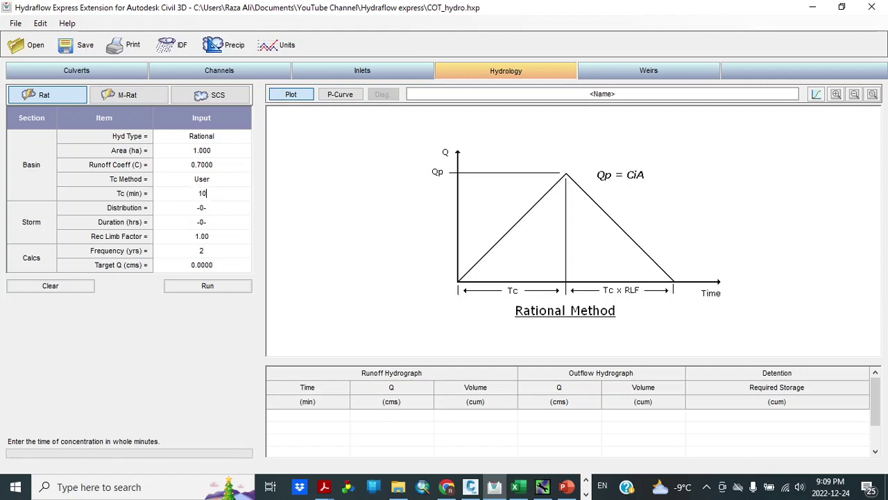
pyautogui.click(211, 264)
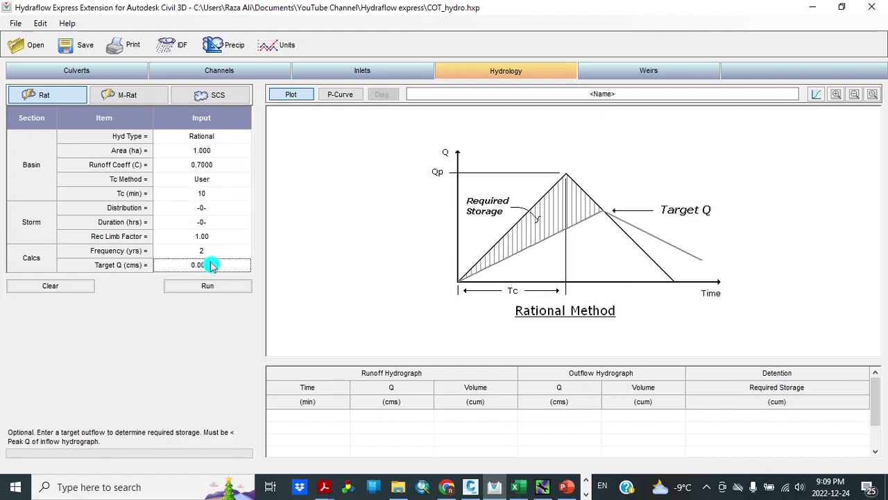
# - Keep the 2-year frequency and run, producing a hydrograph peaking at 0.1691 cms
pyautogui.click(232, 253)
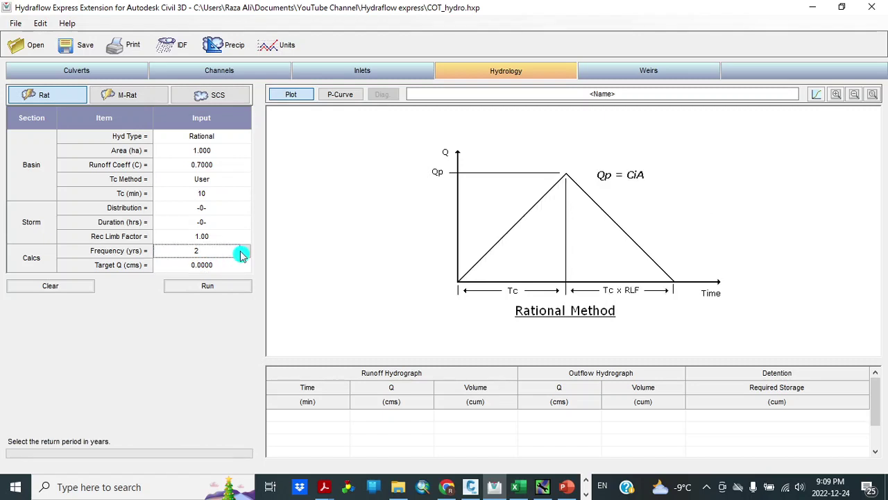
pyautogui.click(244, 252)
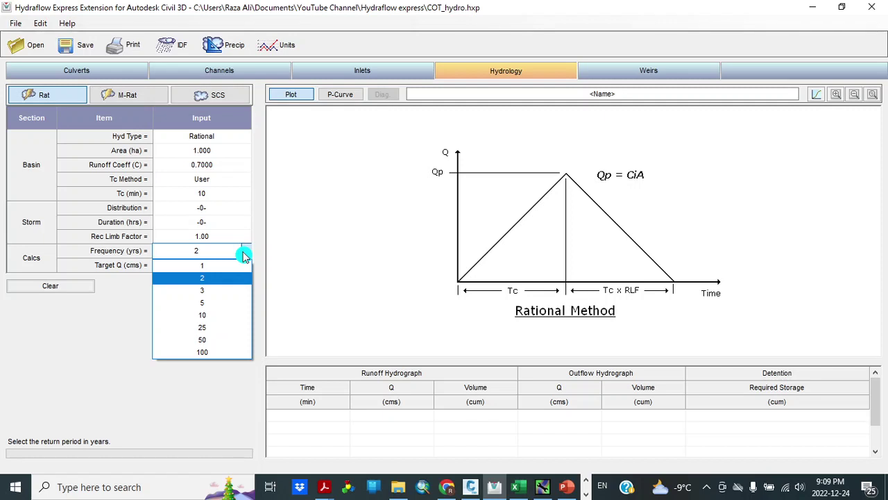
pyautogui.click(243, 254)
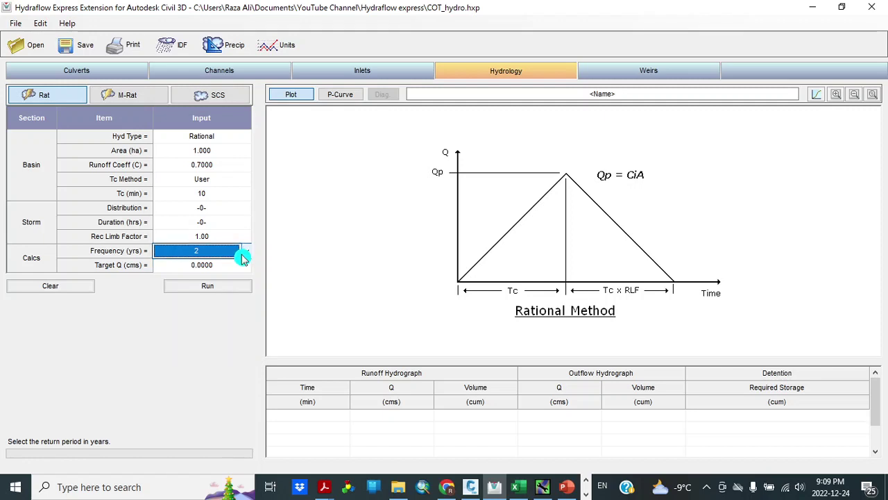
pyautogui.click(228, 285)
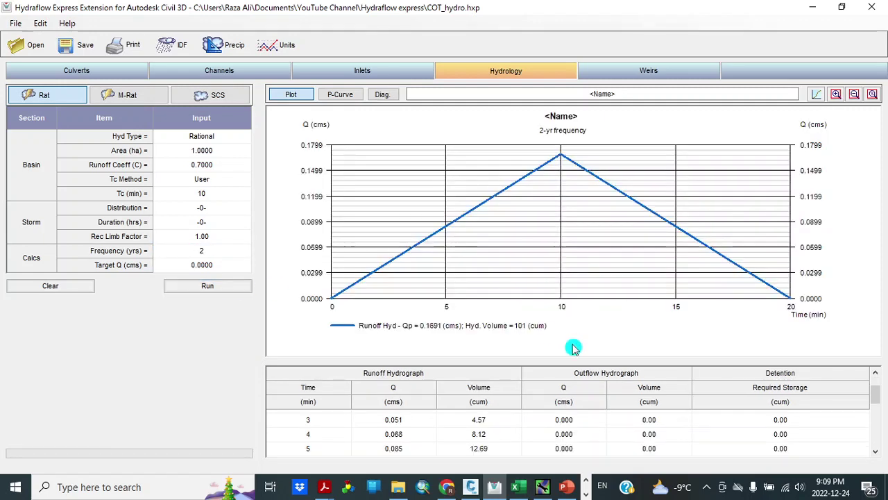
pyautogui.click(876, 451)
pyautogui.click(877, 451)
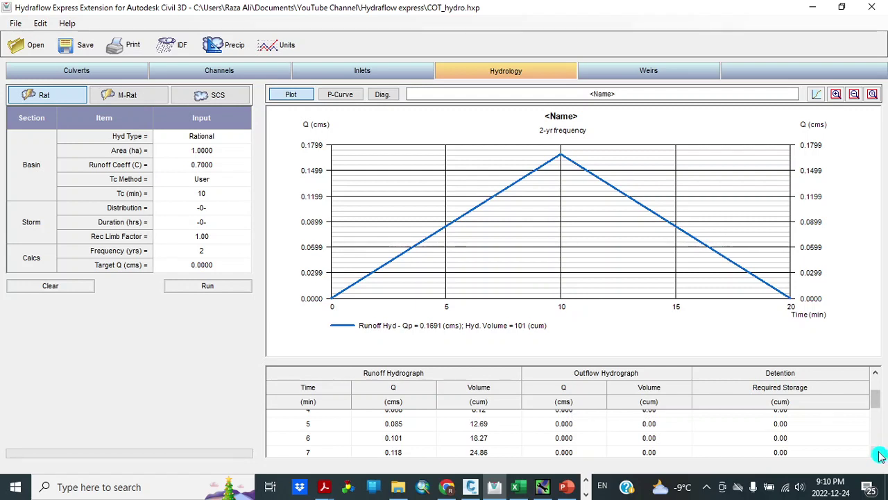
pyautogui.click(879, 452)
pyautogui.click(880, 452)
pyautogui.click(880, 452)
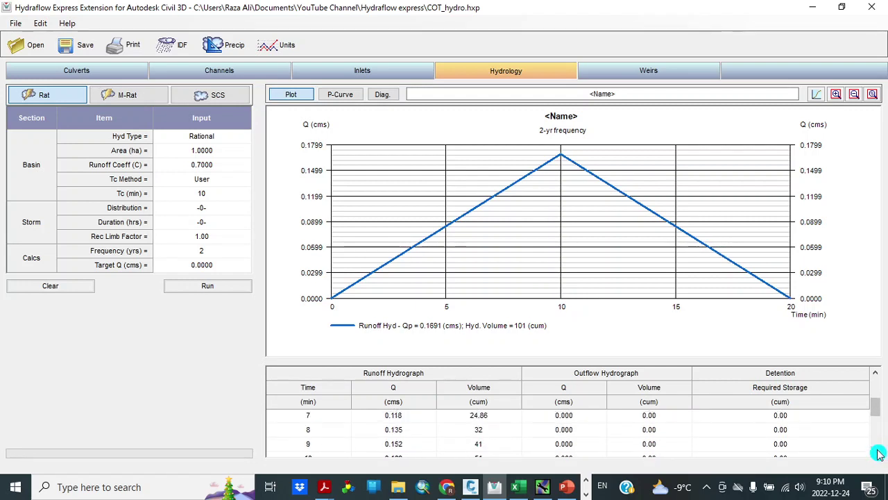
pyautogui.click(880, 452)
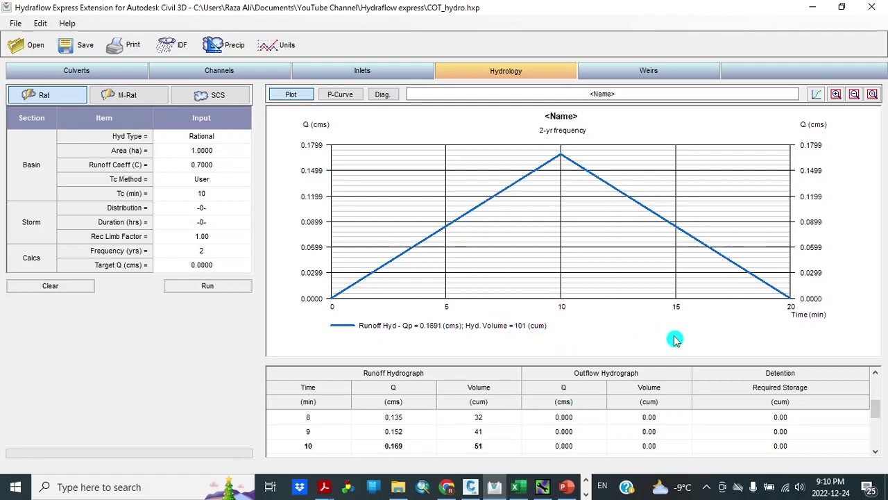
# - Set Target Q to 0.1 cms and rerun, giving 41 cum of required storage
pyautogui.click(226, 266)
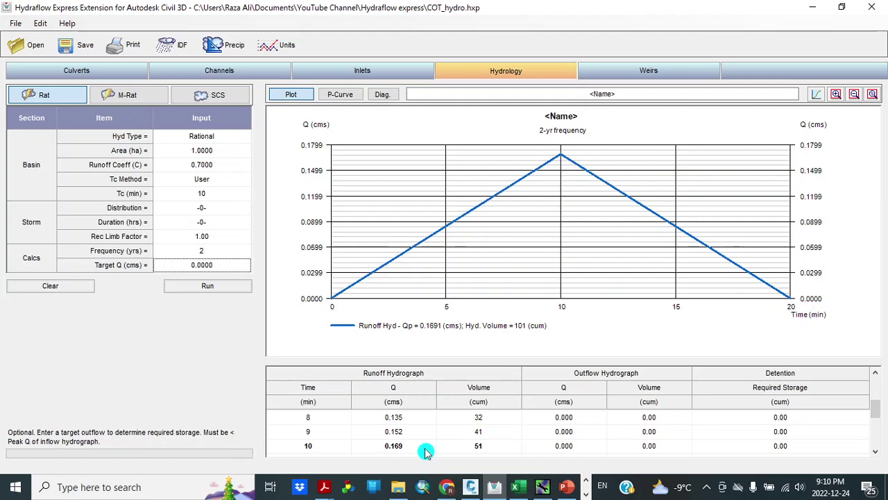
pyautogui.click(231, 270)
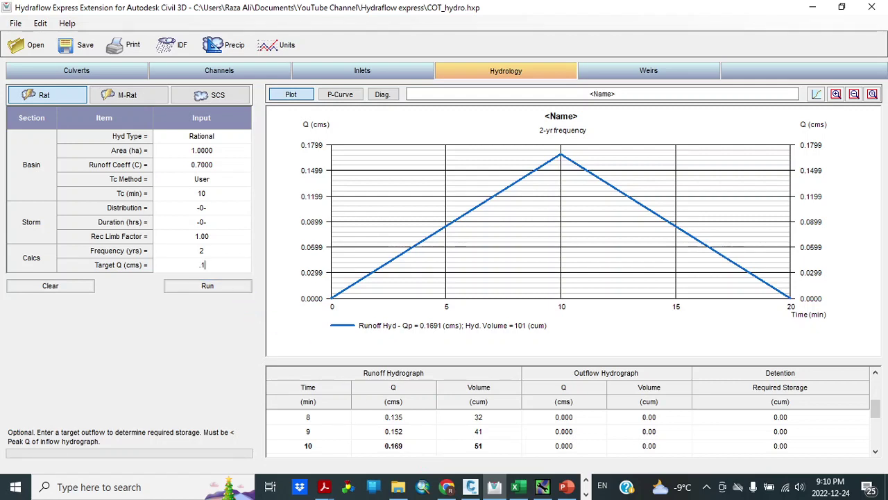
pyautogui.click(217, 285)
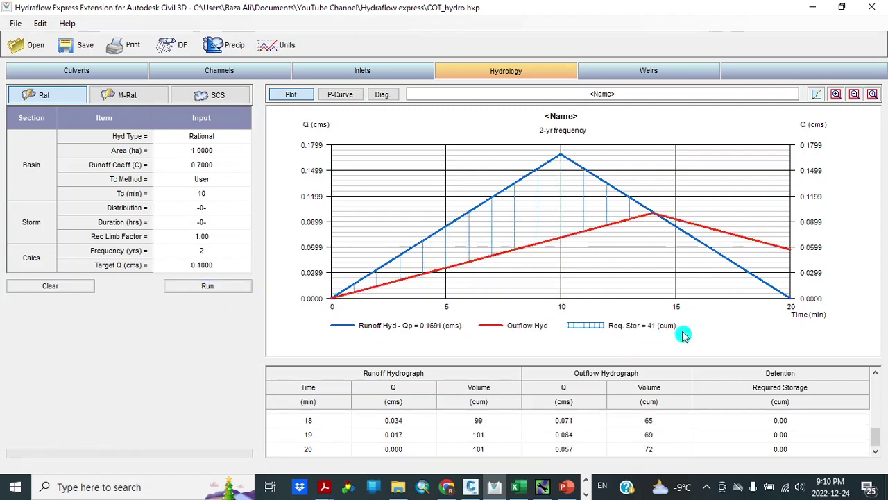
# - Show the pond depth versus required orifice diameter curve, giving 167.6 mm at 3.00 m depth
pyautogui.click(340, 95)
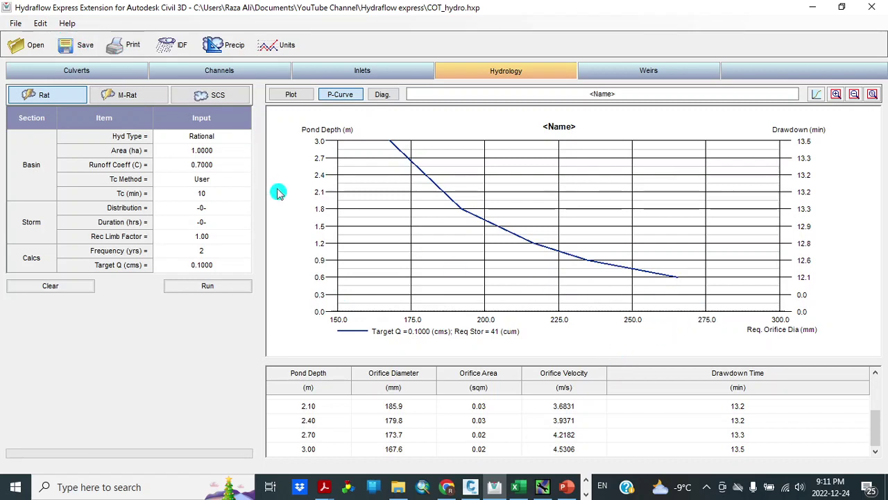
# - Print the full report to Adobe PDF, saving it as document2.pdf in the Hydraflow express folder
pyautogui.click(127, 54)
pyautogui.click(158, 54)
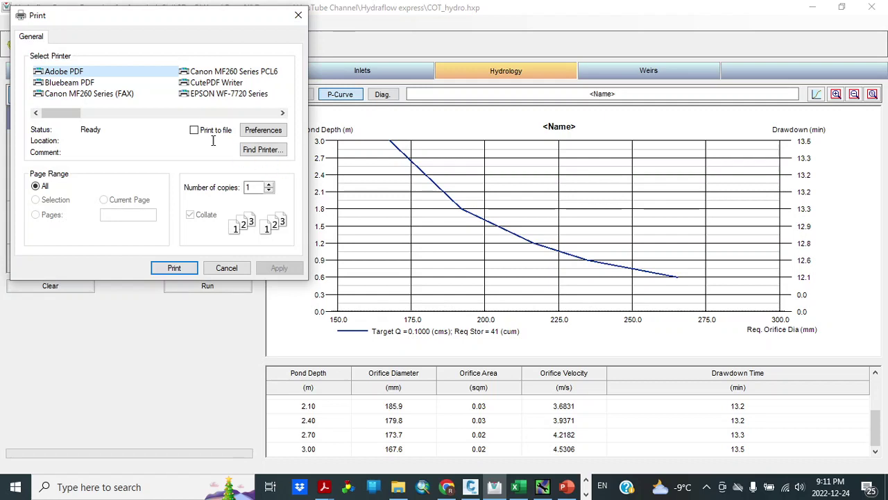
pyautogui.click(175, 268)
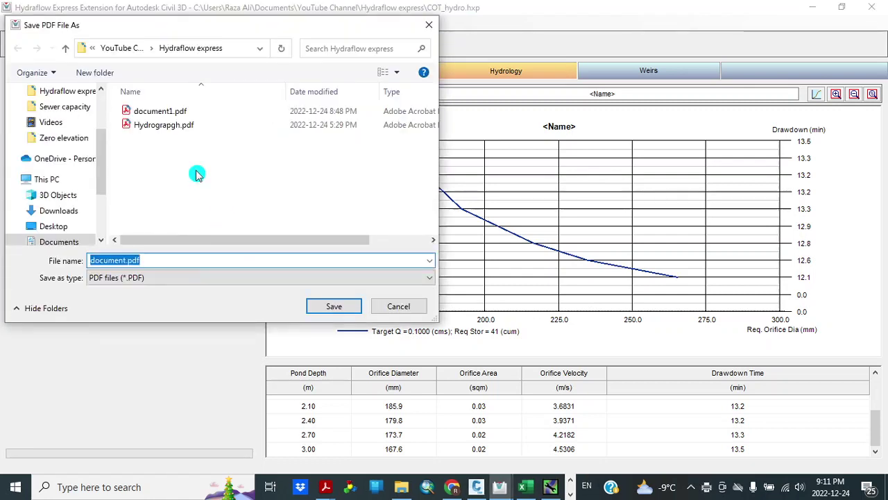
pyautogui.click(127, 261)
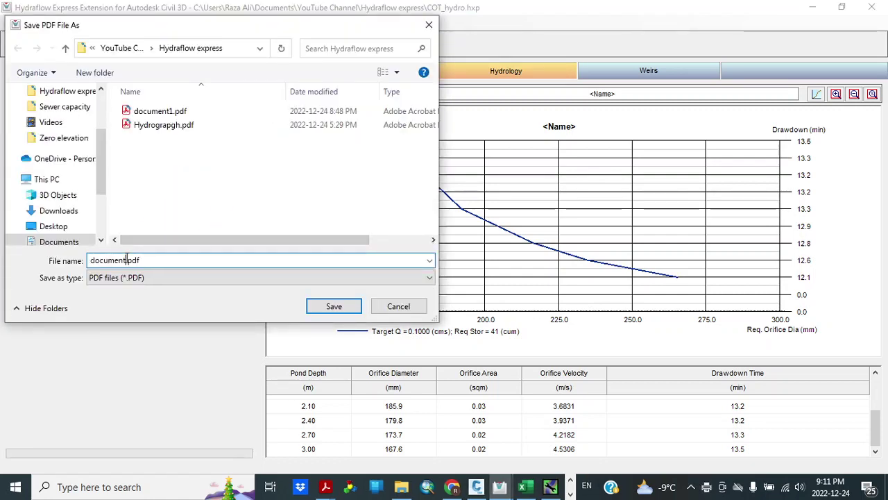
pyautogui.write('2')
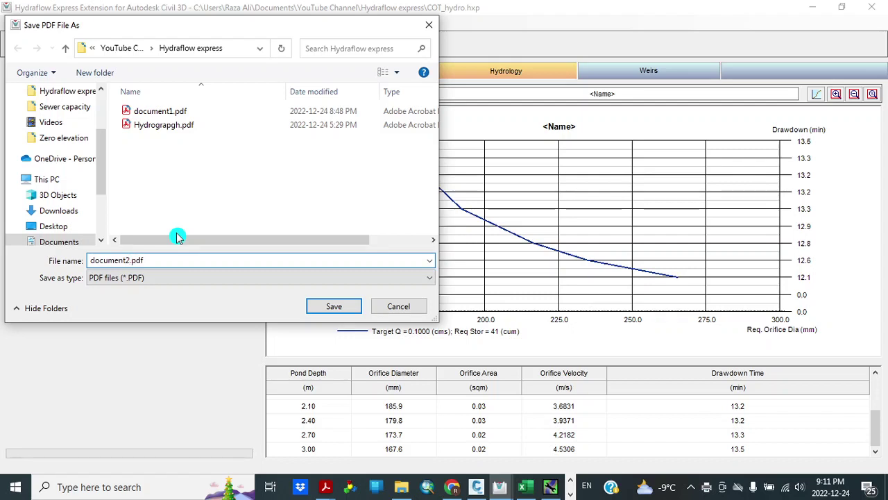
pyautogui.click(332, 309)
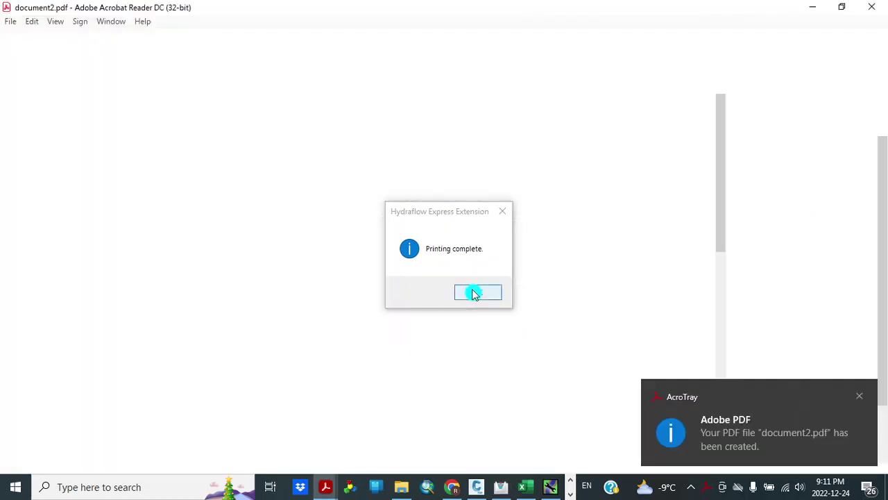
pyautogui.click(471, 293)
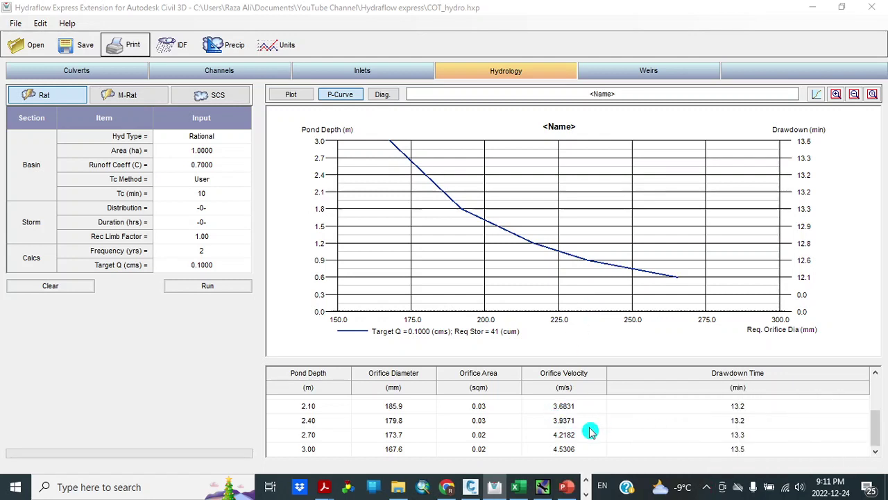
# - Review the document2.pdf Hydrology Report in Acrobat Reader, then close it
pyautogui.moveTo(324, 486)
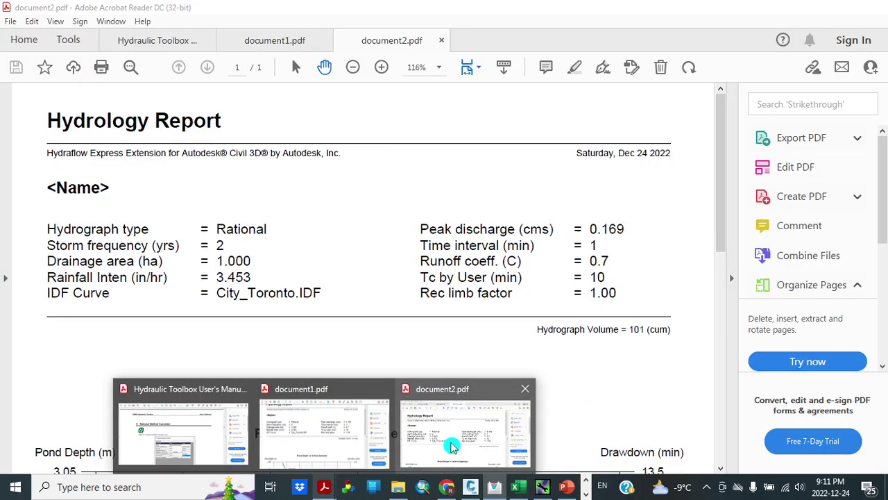
pyautogui.click(451, 446)
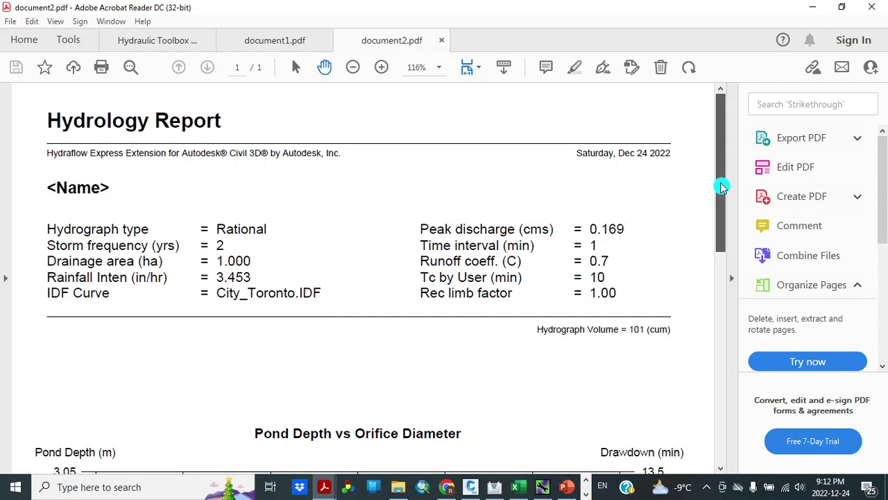
pyautogui.moveTo(721, 185); pyautogui.dragTo(732, 400)
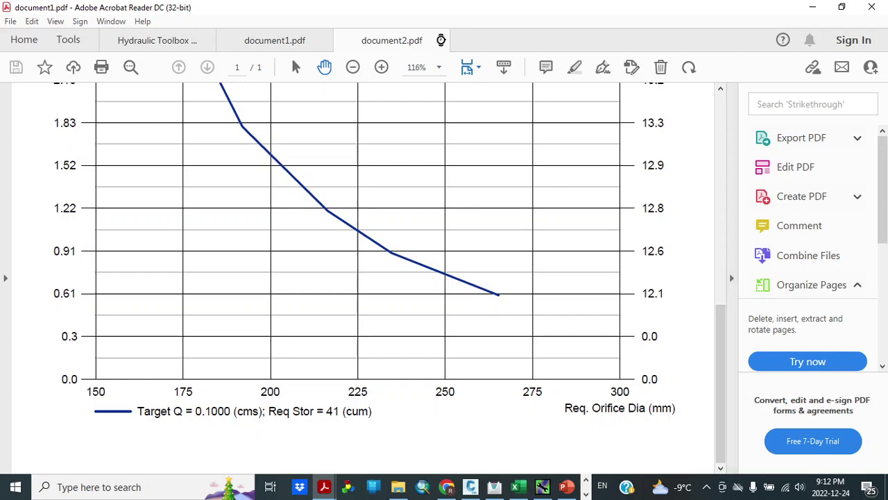
pyautogui.click(442, 42)
# - Switch to Hydraulic Toolbox and open the Rational Method Analysis parameters
pyautogui.click(812, 7)
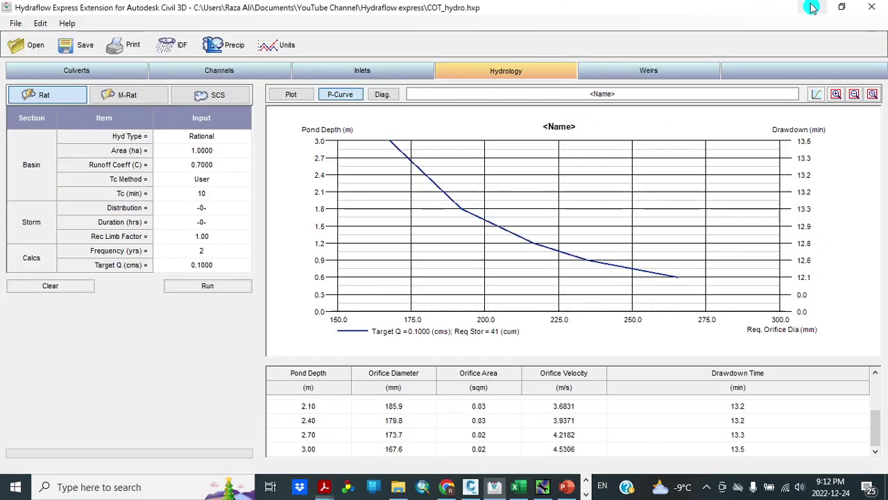
pyautogui.click(545, 487)
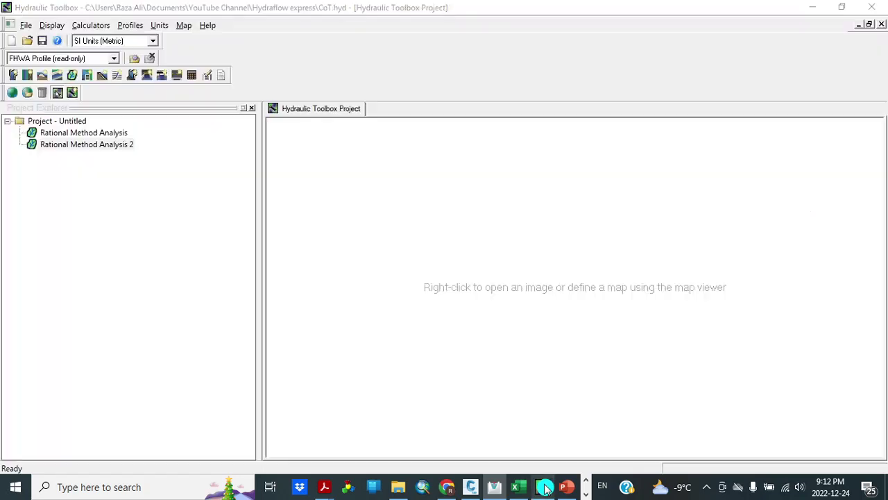
pyautogui.doubleClick(123, 134)
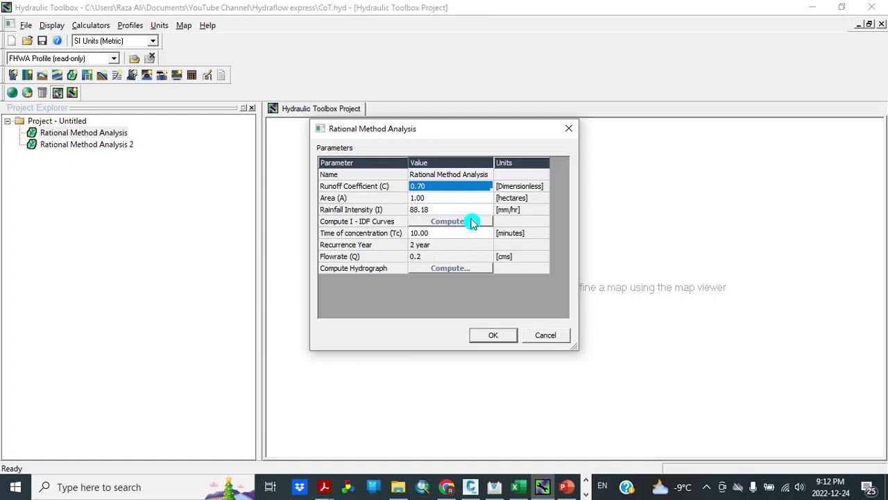
# - Compute IDF curves, check the 50-yr and 100-yr intensities, and keep the 2-yr 88.18 mm/hr
pyautogui.click(472, 222)
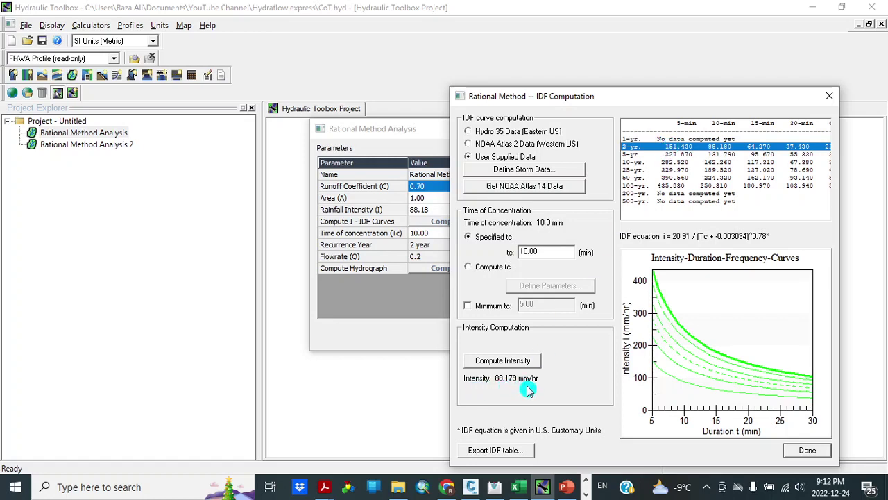
pyautogui.click(639, 178)
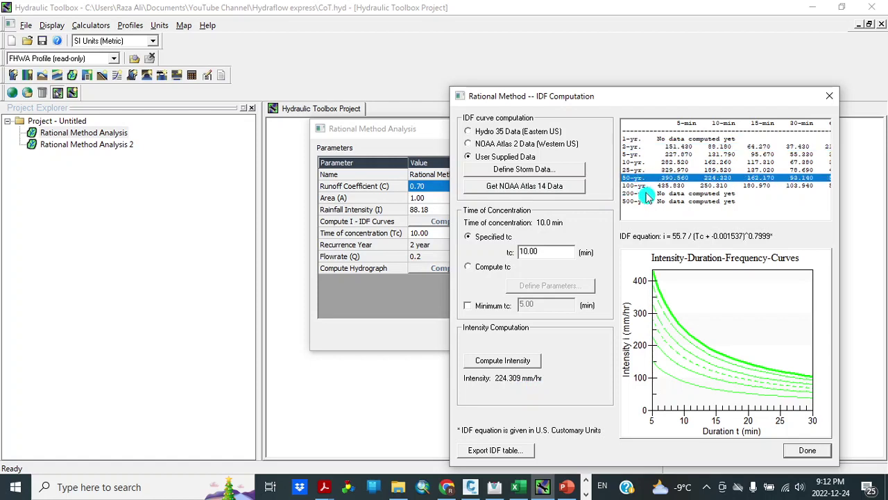
pyautogui.click(644, 186)
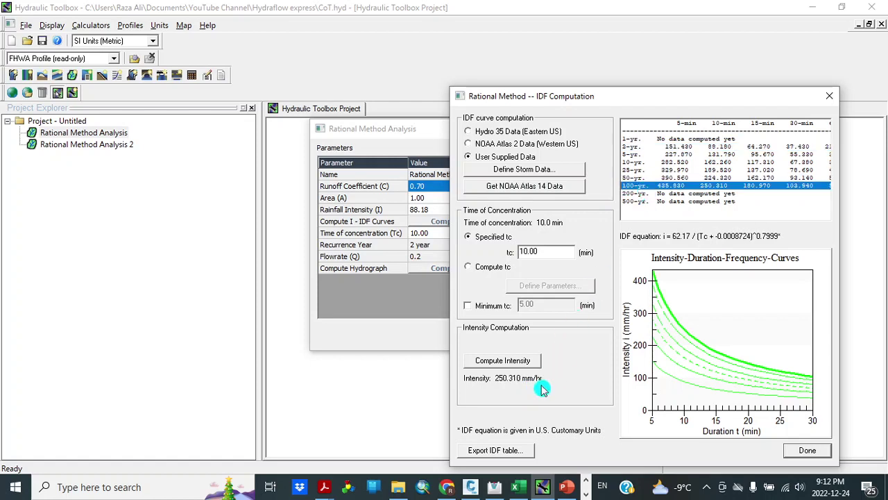
pyautogui.click(638, 147)
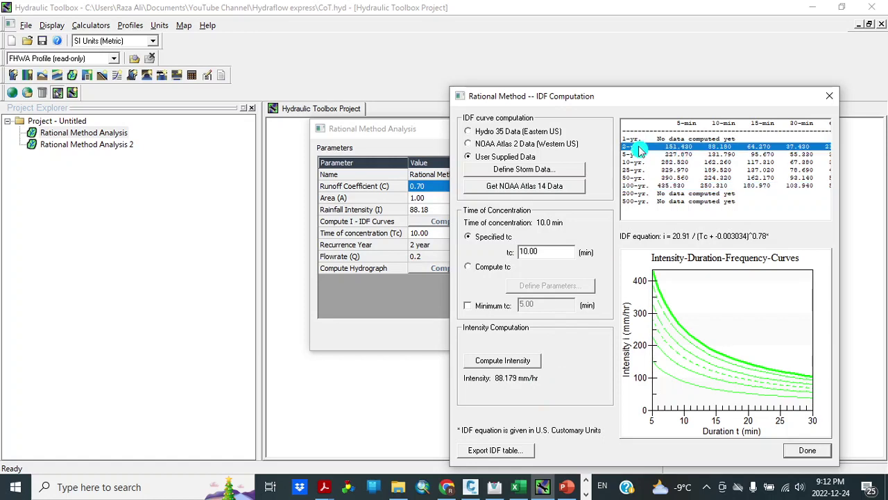
pyautogui.click(801, 451)
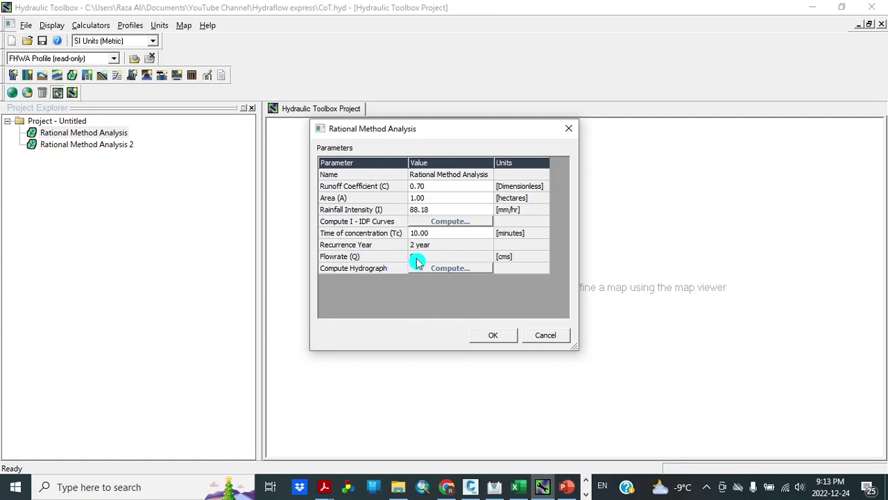
# - Compute and plot the rational hydrograph peaking at 0.1715 cms at 10 minutes, then close the plot and table
pyautogui.click(455, 268)
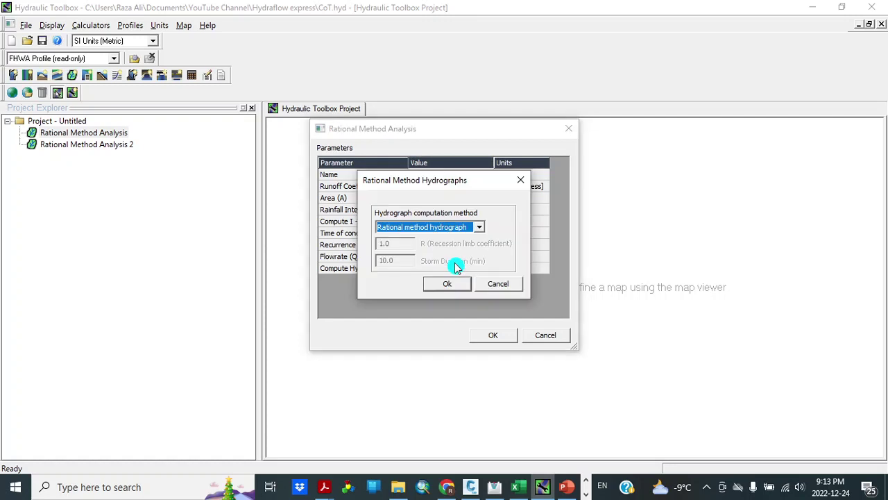
pyautogui.click(451, 284)
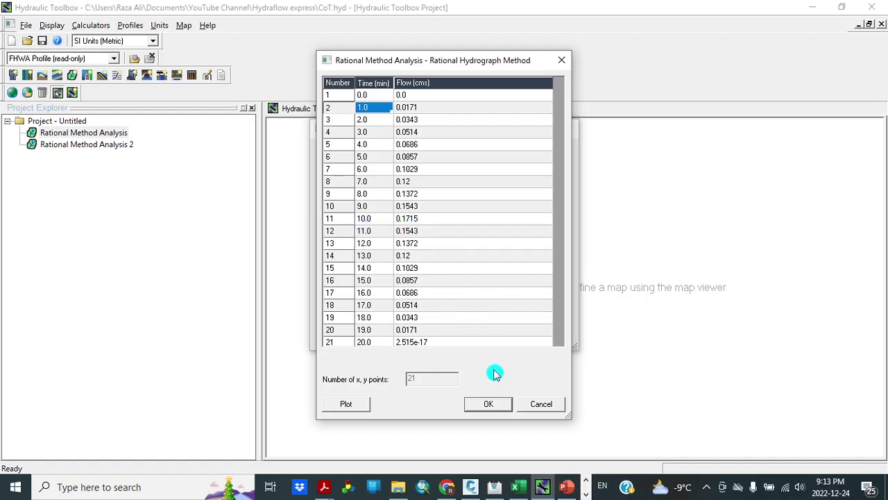
pyautogui.click(354, 407)
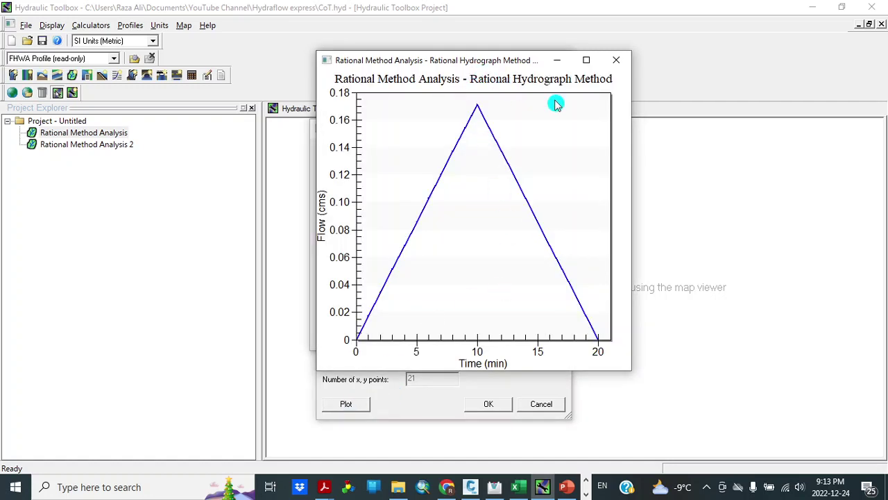
pyautogui.click(621, 62)
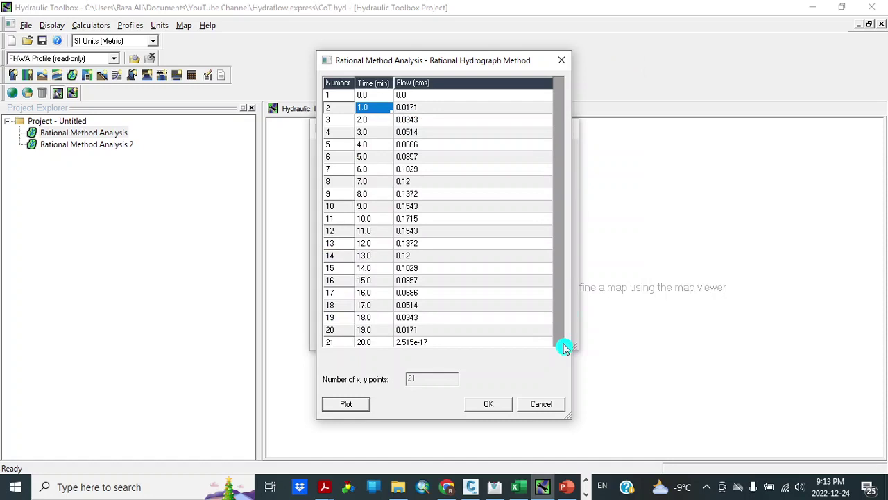
pyautogui.click(486, 409)
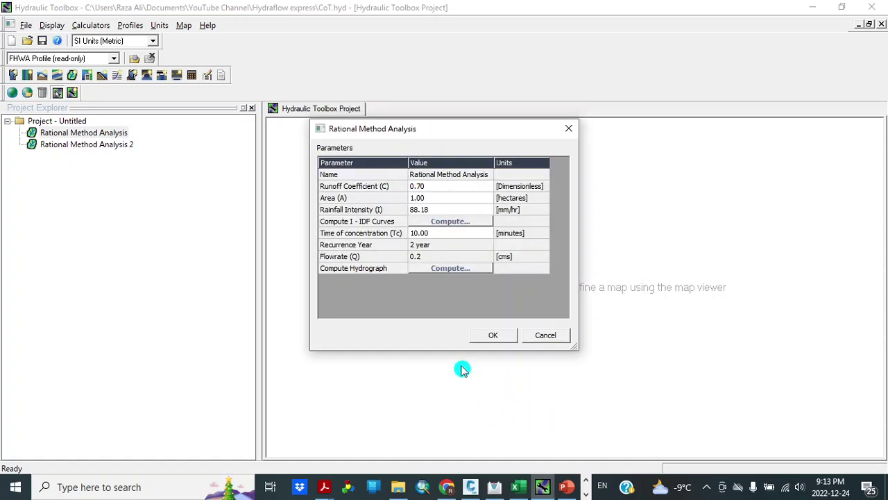
# - Generate a Word report of the rational method analysis saved as CoT2.docx
pyautogui.click(488, 336)
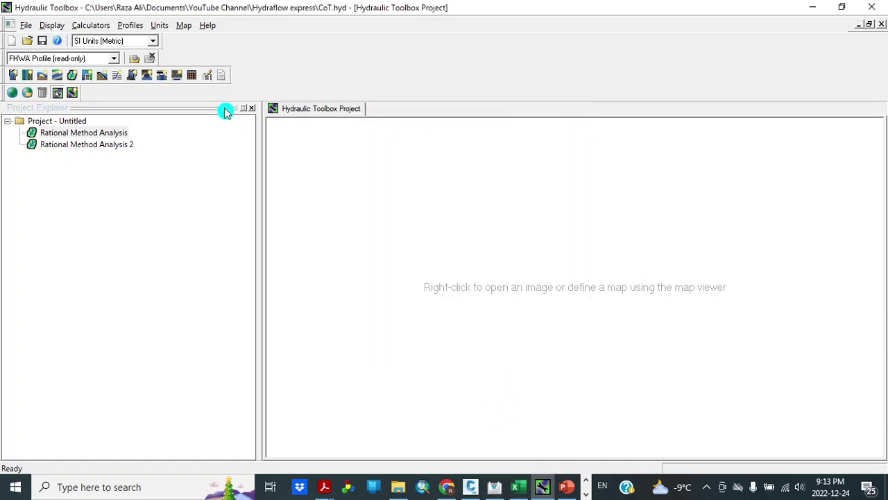
pyautogui.click(224, 74)
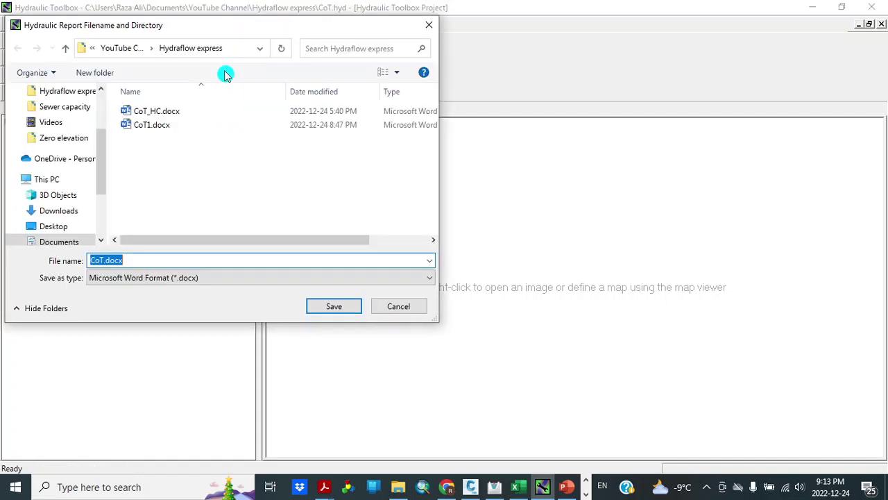
pyautogui.click(106, 260)
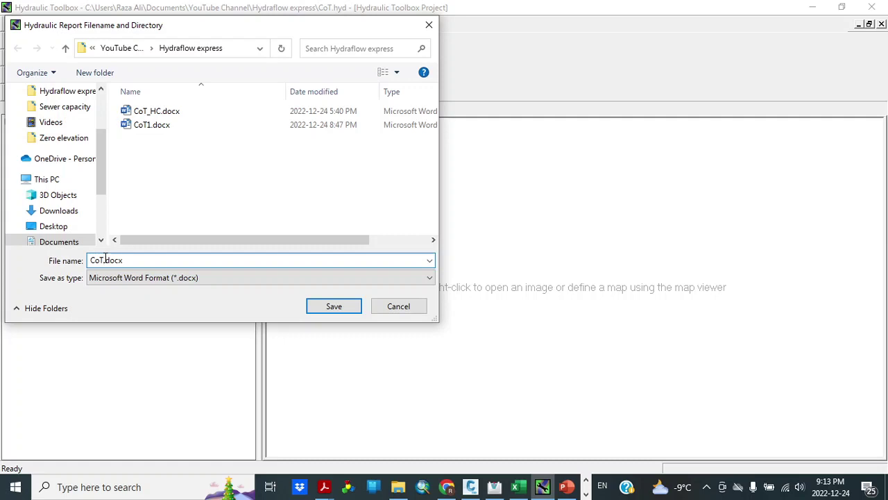
pyautogui.write('2')
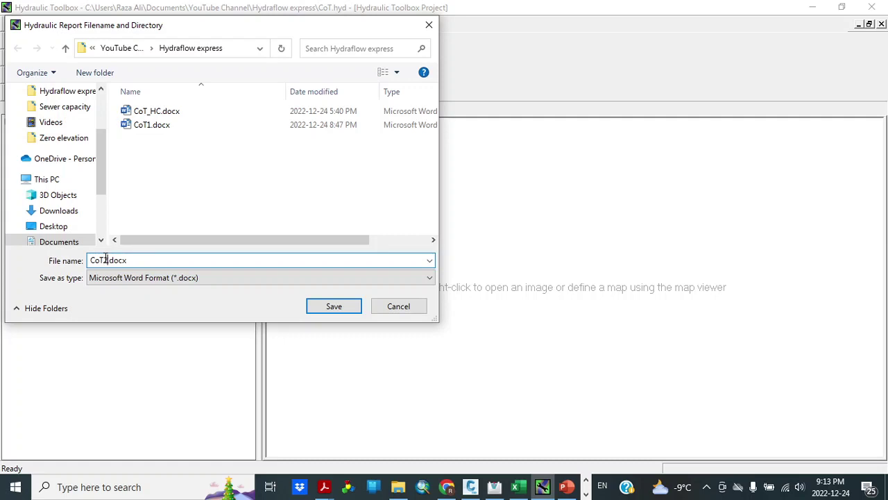
pyautogui.click(322, 309)
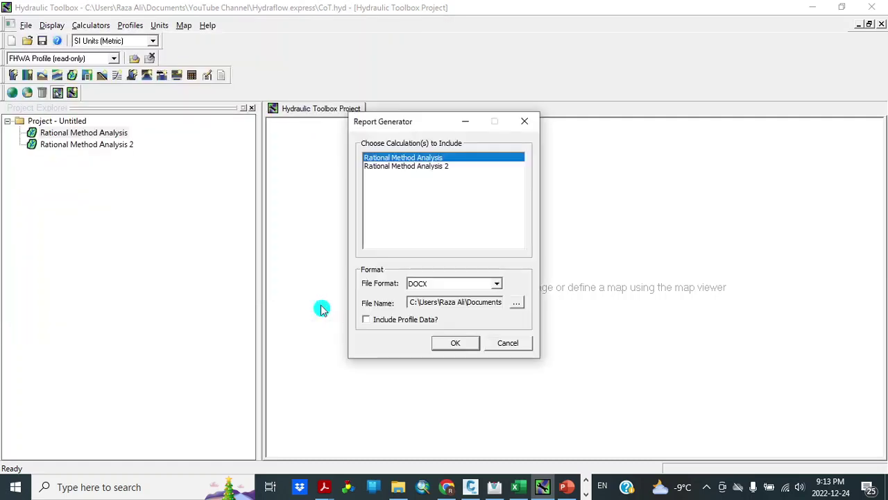
pyautogui.click(451, 344)
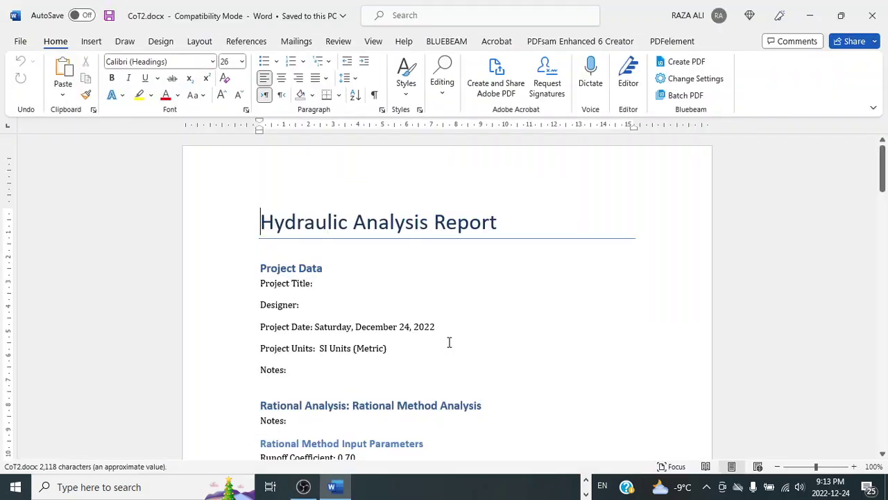
# - Scroll CoT2.docx down to the hydrograph table peaking at 0.171 cms, then close Word
pyautogui.moveTo(884, 161); pyautogui.dragTo(885, 200)
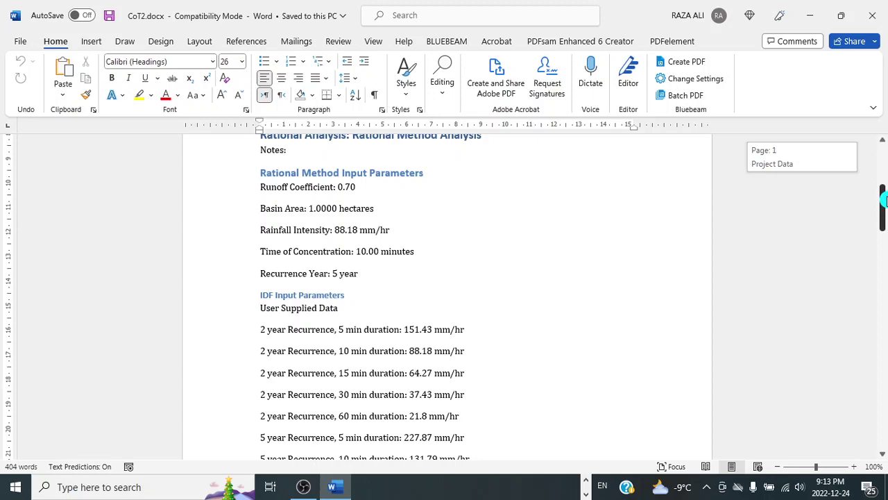
pyautogui.moveTo(885, 200); pyautogui.dragTo(884, 321)
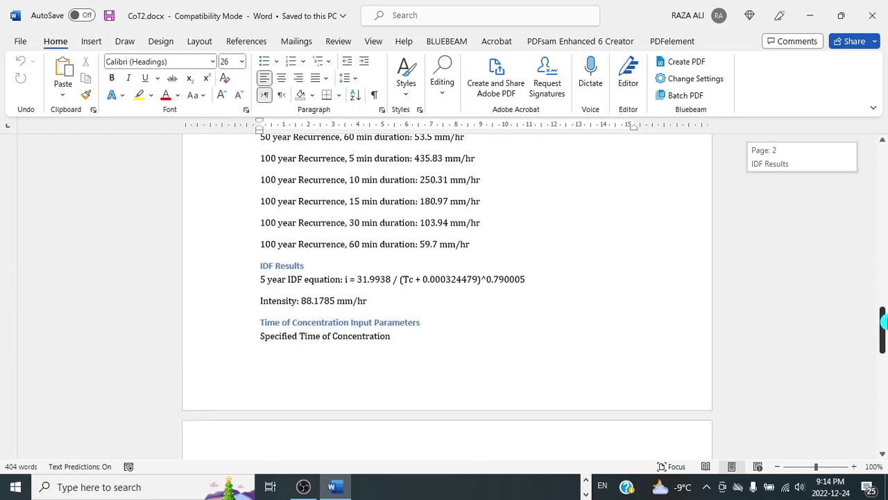
pyautogui.moveTo(884, 321); pyautogui.dragTo(884, 372)
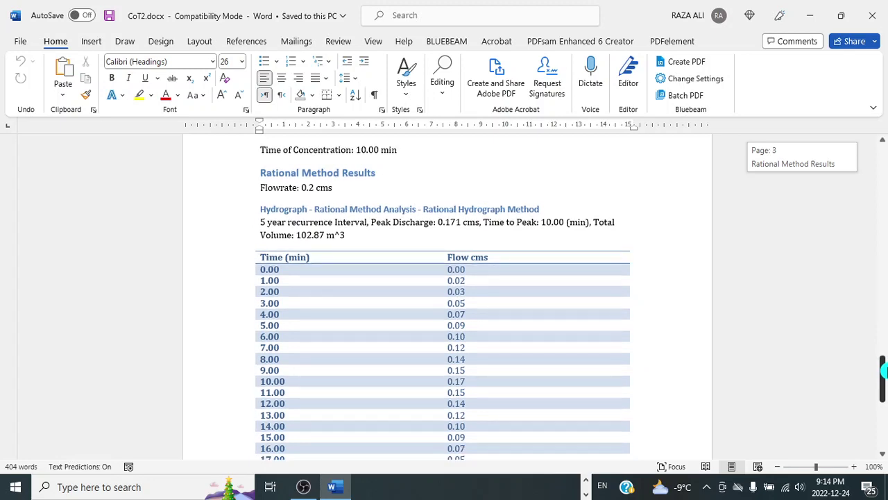
pyautogui.moveTo(884, 371); pyautogui.dragTo(884, 378)
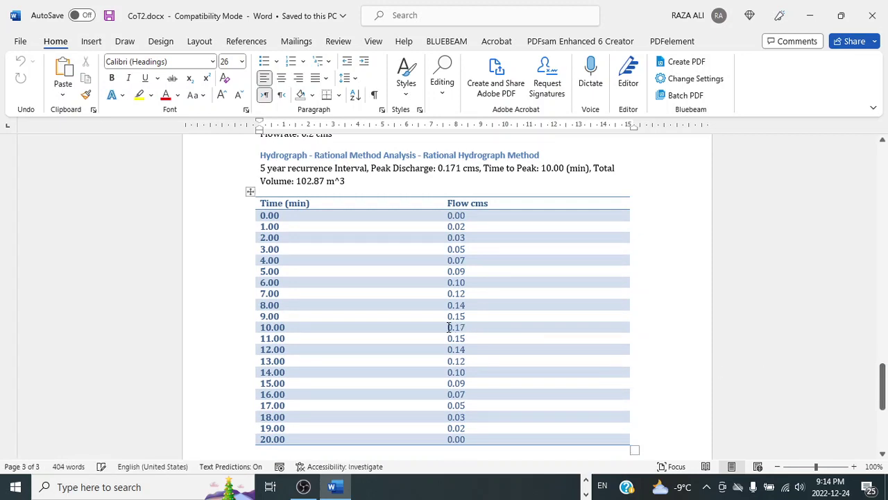
pyautogui.click(883, 375)
pyautogui.moveTo(883, 375); pyautogui.dragTo(884, 417)
pyautogui.click(872, 15)
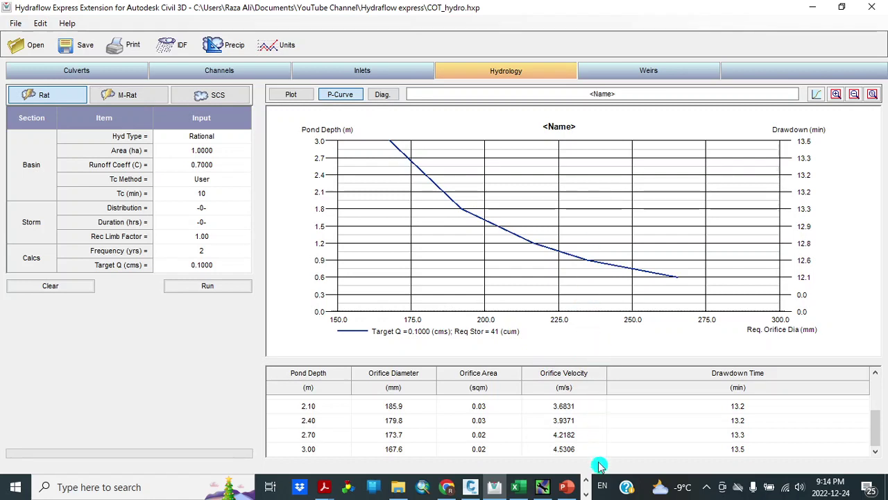
# - Bring up PowerPoint's slide 3, 'Comparison of software'
pyautogui.click(567, 487)
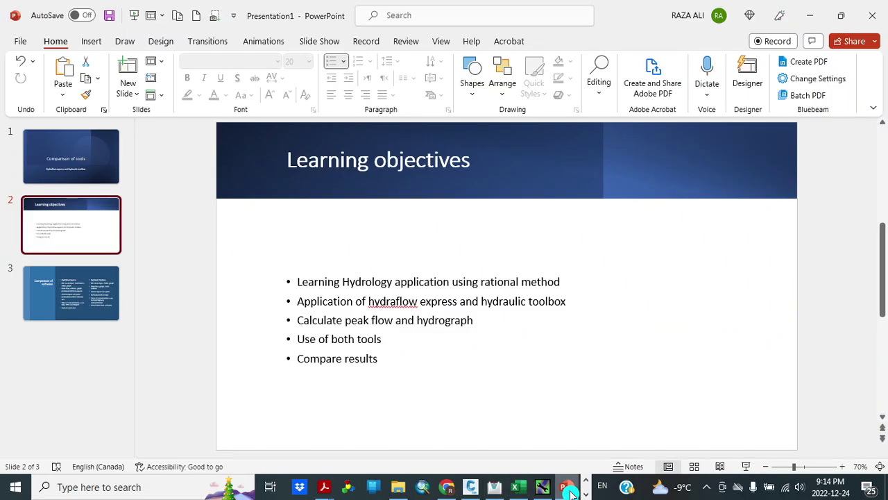
pyautogui.click(94, 290)
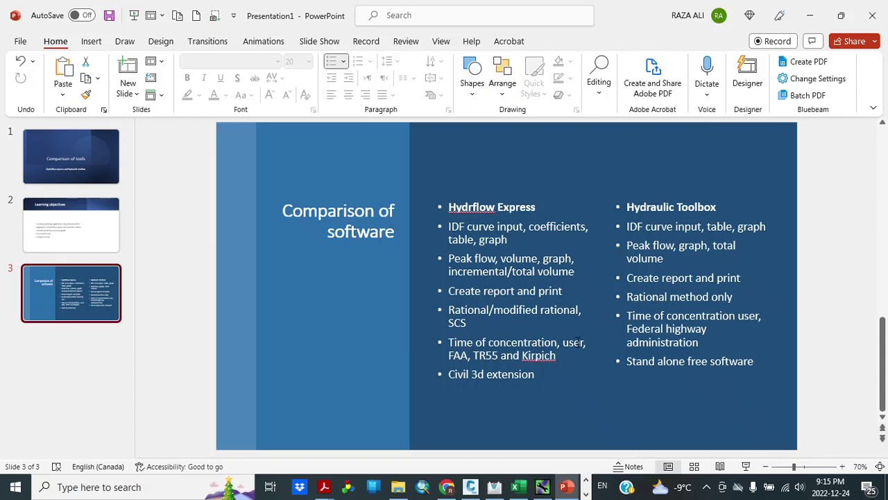
pyautogui.click(389, 378)
pyautogui.click(450, 426)
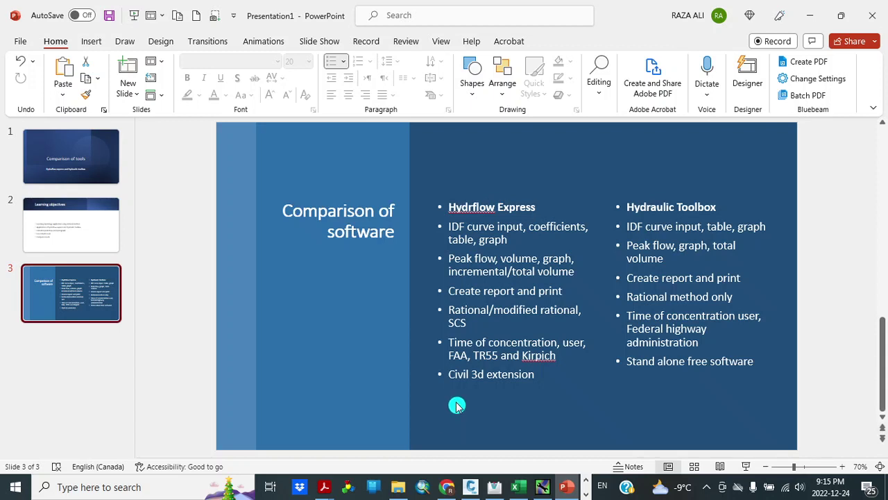